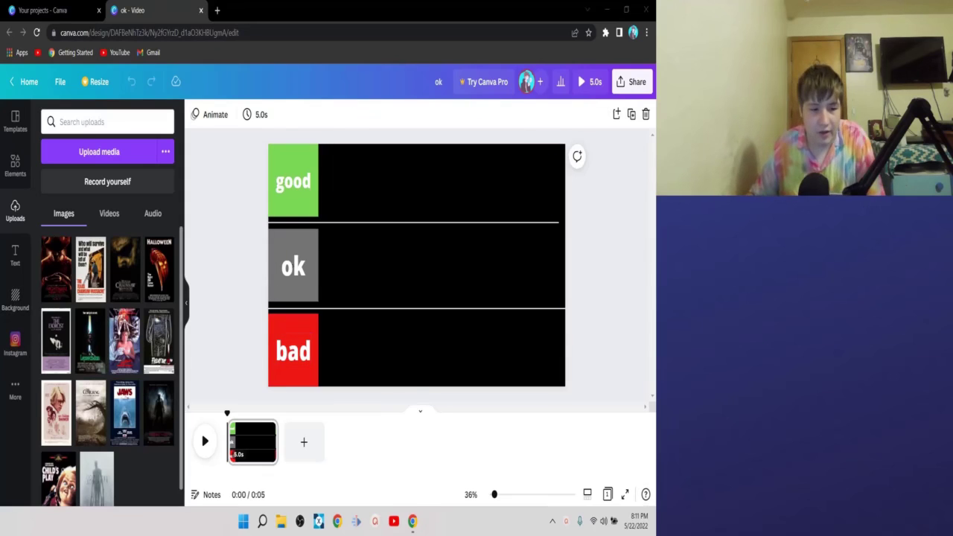
Step: Add the dark red A Nightmare on Elm Street poster, shrink it to row height, and place it beside the bad label
left_click(56, 269)
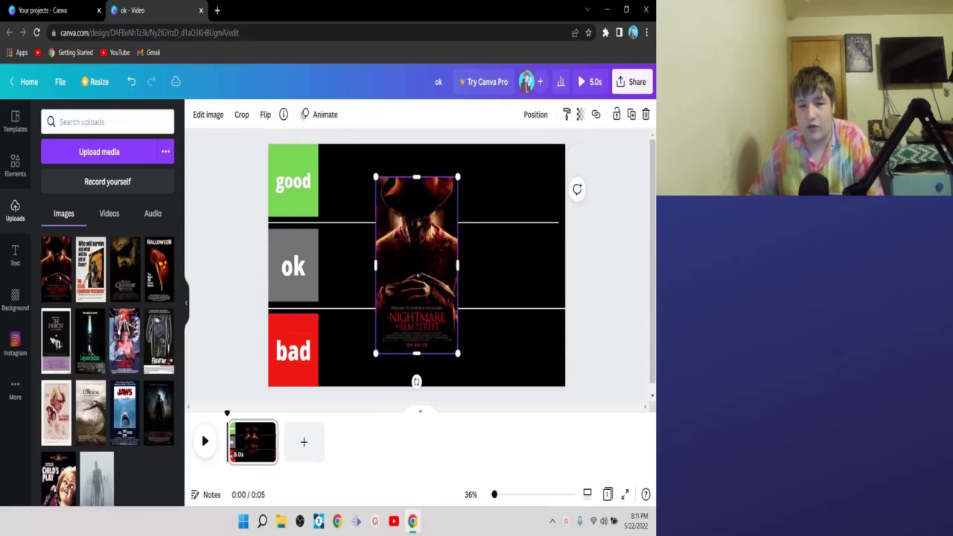
left_click_drag(417, 265, 385, 268)
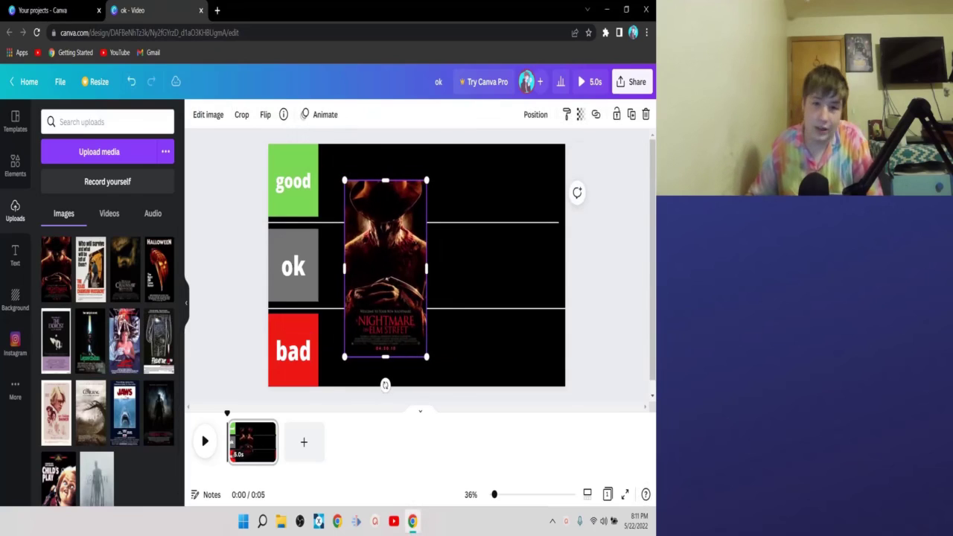
left_click_drag(426, 180, 404, 228)
left_click_drag(374, 293, 358, 323)
left_click_drag(387, 258, 364, 308)
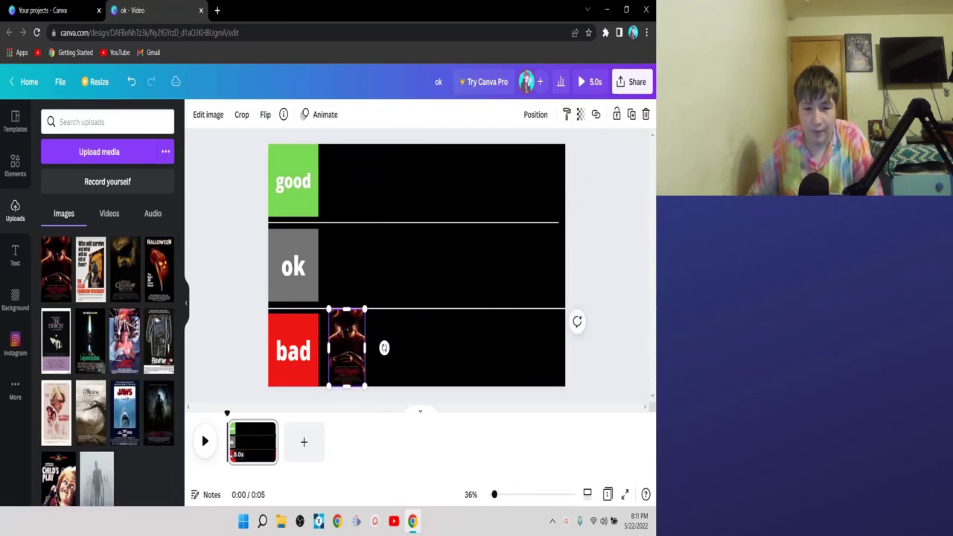
left_click_drag(384, 348, 378, 348)
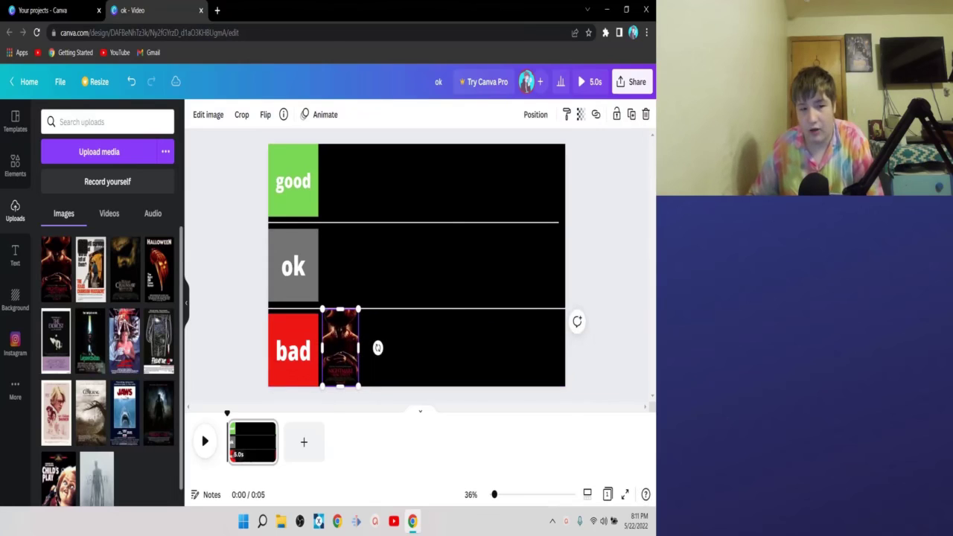
Step: Add the white The Texas Chain Saw Massacre poster, scale it to row height, and place it beside the good label
left_click(90, 268)
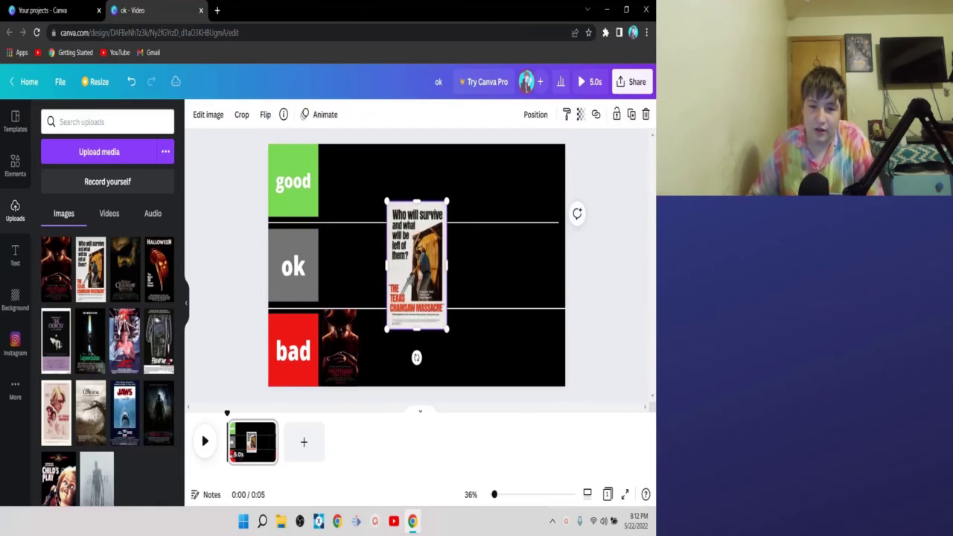
left_click_drag(416, 265, 352, 208)
left_click_drag(382, 272, 358, 222)
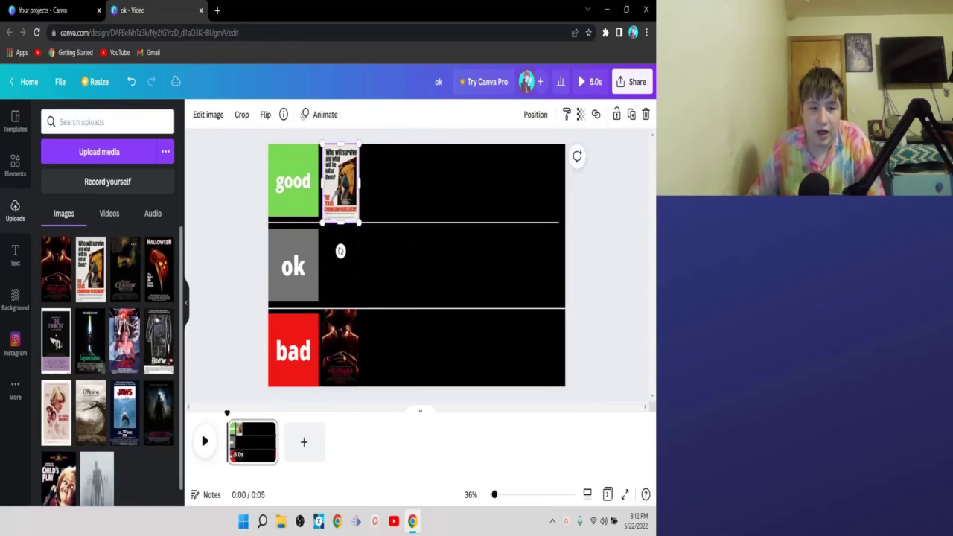
Step: Add the dark The Texas Chainsaw Massacre poster, shrink it to row height, and place it beside the ok label
left_click(117, 248)
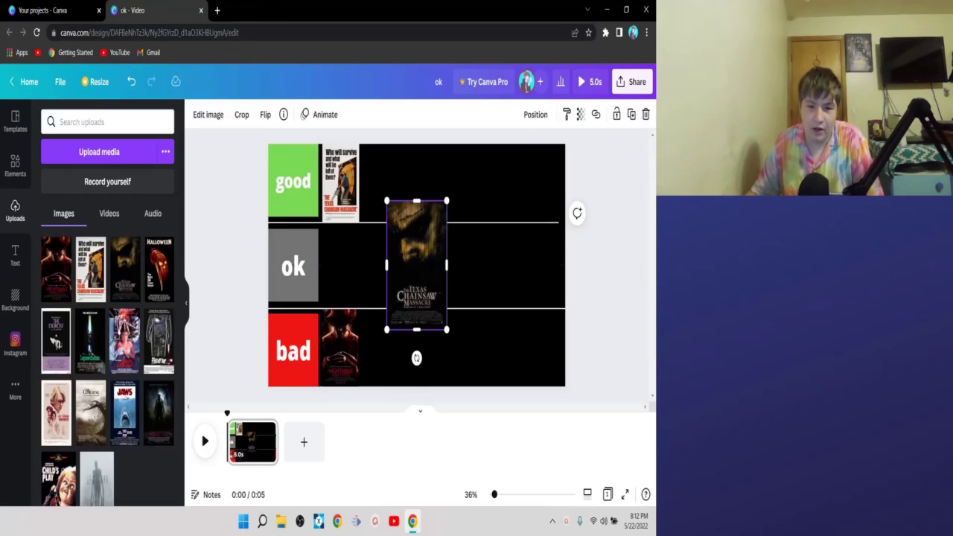
left_click_drag(417, 264, 348, 236)
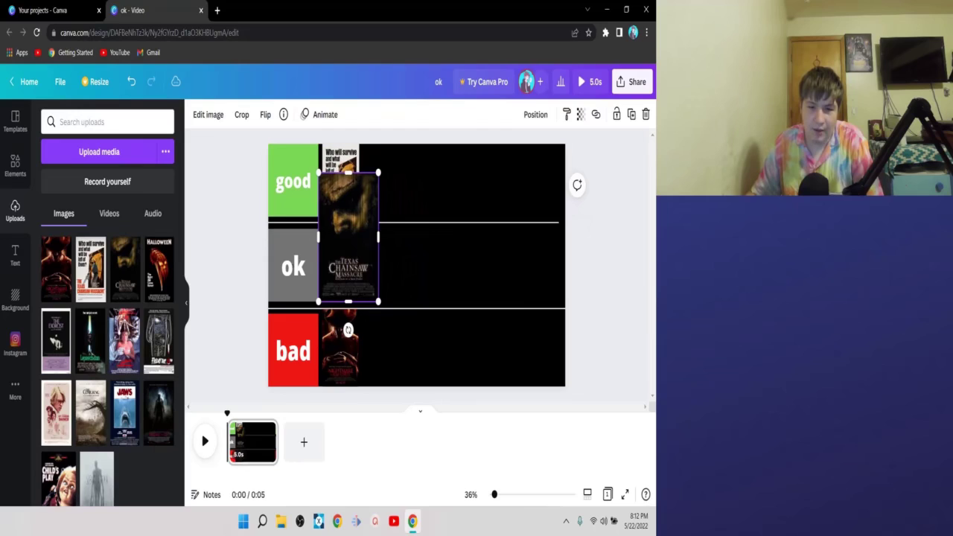
left_click_drag(378, 173, 353, 229)
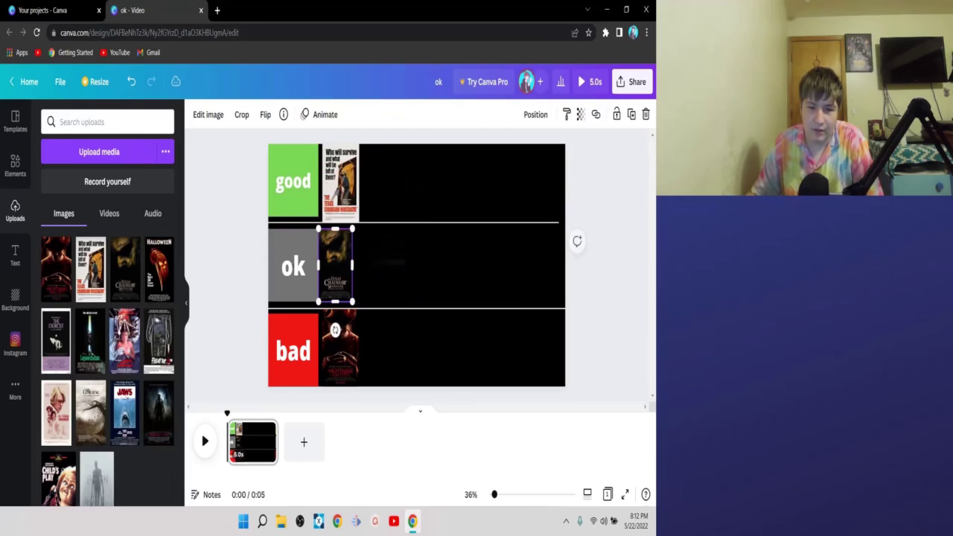
left_click_drag(336, 264, 339, 265)
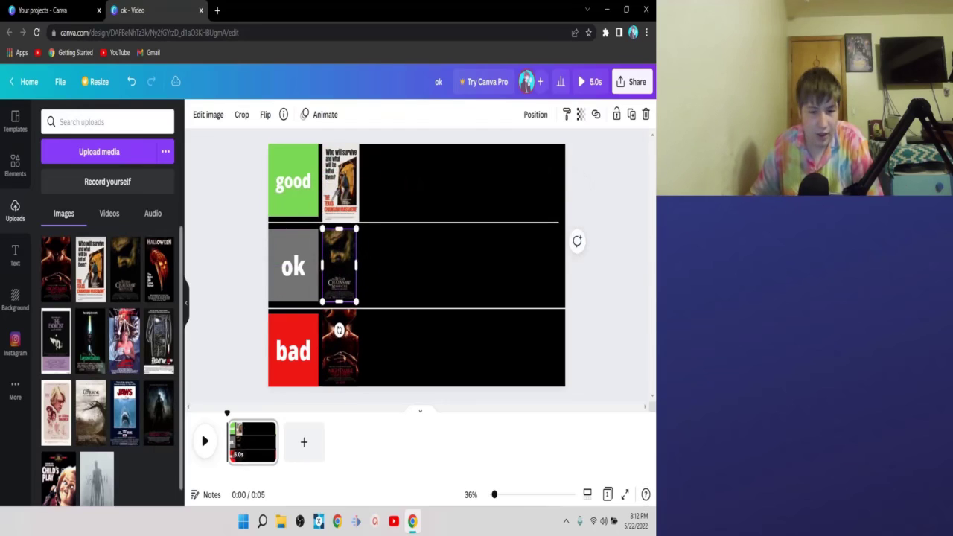
Step: Add the Halloween poster and fit it into the good row right after the white Texas Chain Saw Massacre poster
left_click(159, 268)
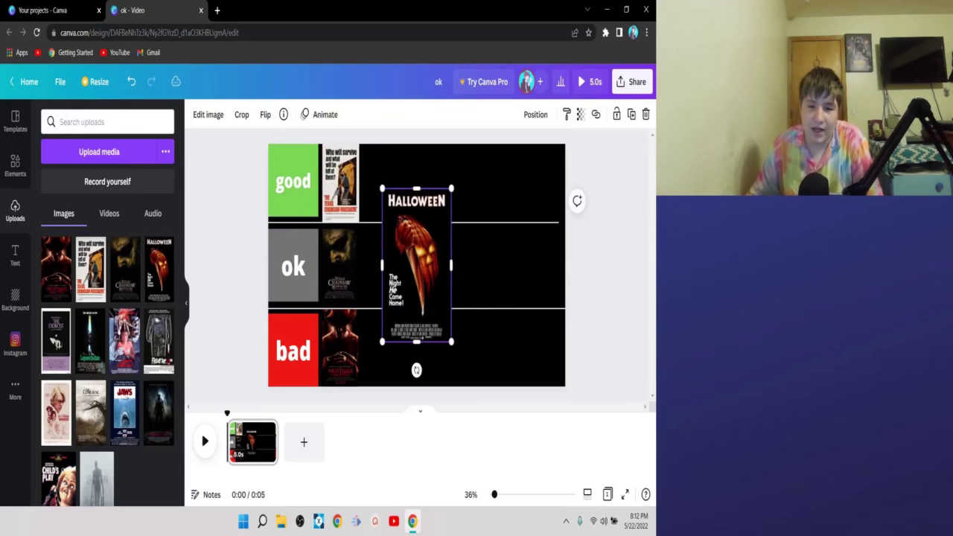
left_click_drag(451, 342, 421, 276)
left_click_drag(402, 231, 382, 187)
left_click_drag(402, 230, 397, 222)
Step: Add The Exorcist poster and fit it into the good row after the Halloween poster
left_click(55, 341)
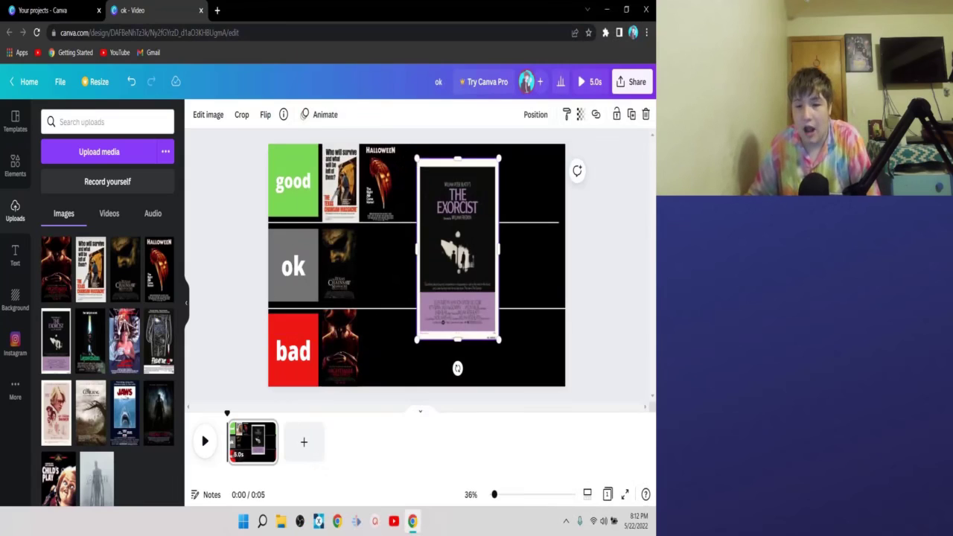
mouse_move(457, 249)
left_mouse_down()
mouse_move(457, 230)
mouse_move(445, 235)
left_mouse_up()
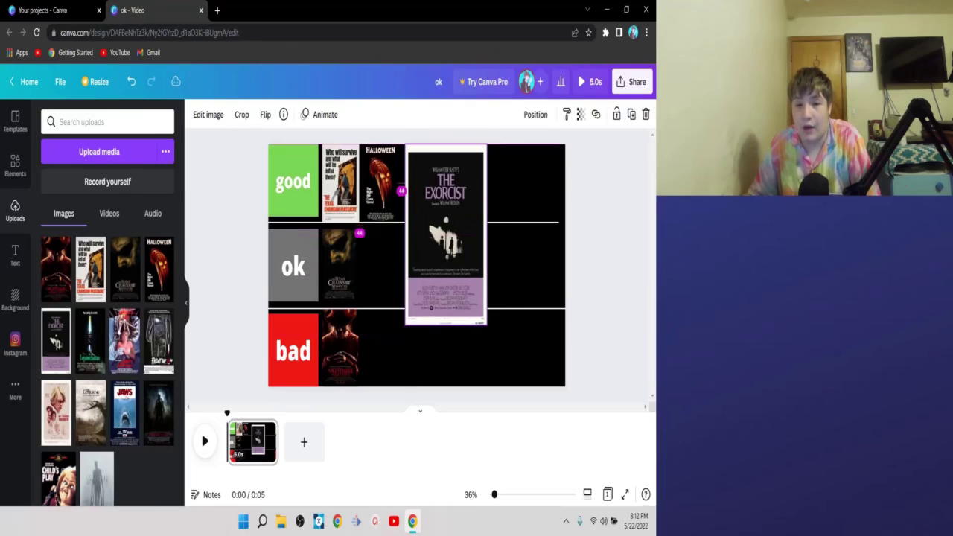
left_click_drag(486, 324, 442, 222)
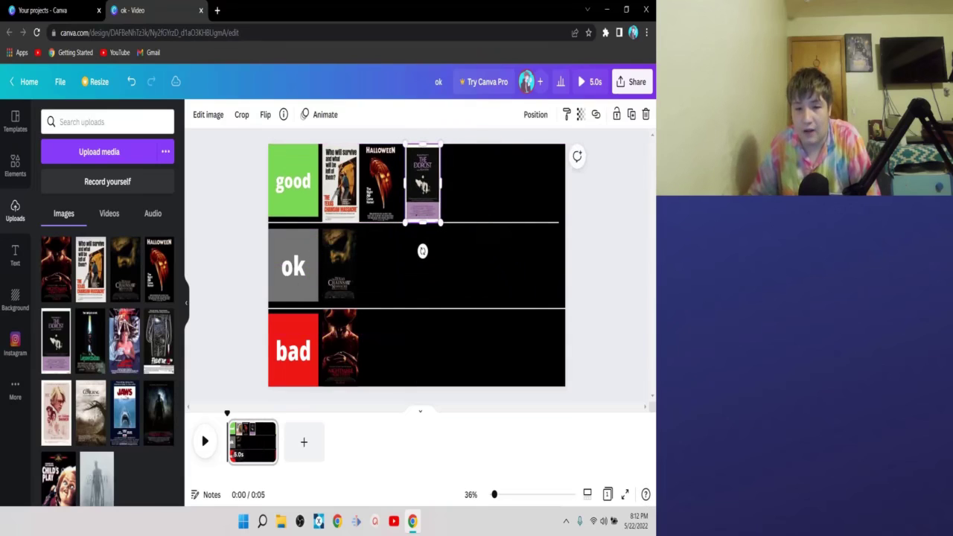
mouse_move(423, 183)
left_mouse_down()
mouse_move(434, 183)
mouse_move(420, 182)
left_mouse_up()
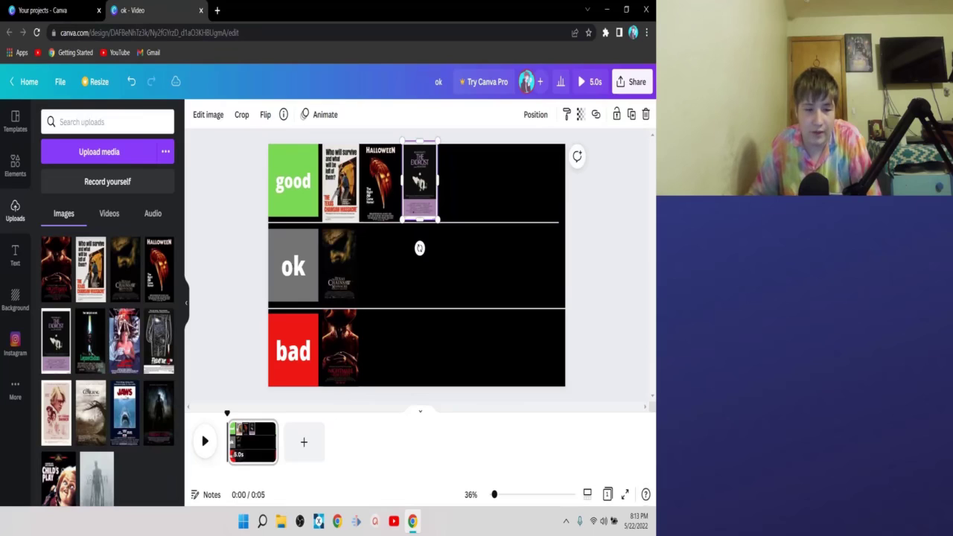
Step: Add the Leprechaun poster, shrink it to row height, and place it in the bad row after the Nightmare on Elm Street poster
left_click(86, 331)
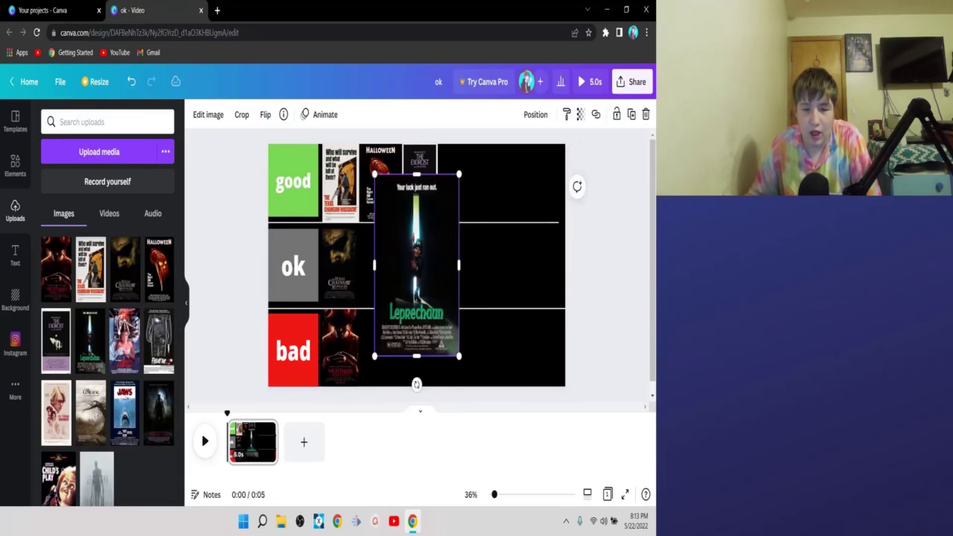
left_click_drag(416, 265, 413, 295)
left_click_drag(456, 205, 408, 307)
left_click(231, 339)
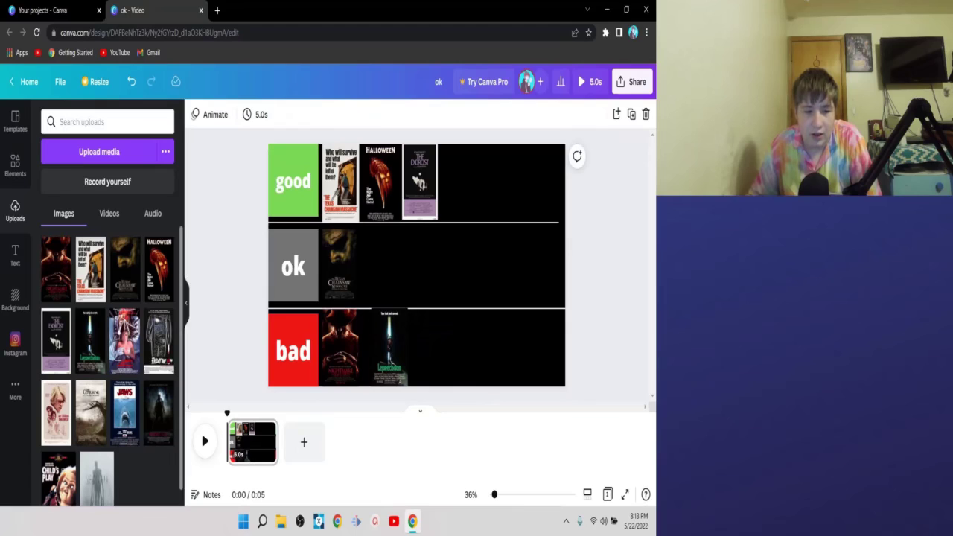
Step: Add the blue A Nightmare on Elm Street poster and fit it into the good row directly beside The Exorcist poster
left_click(124, 340)
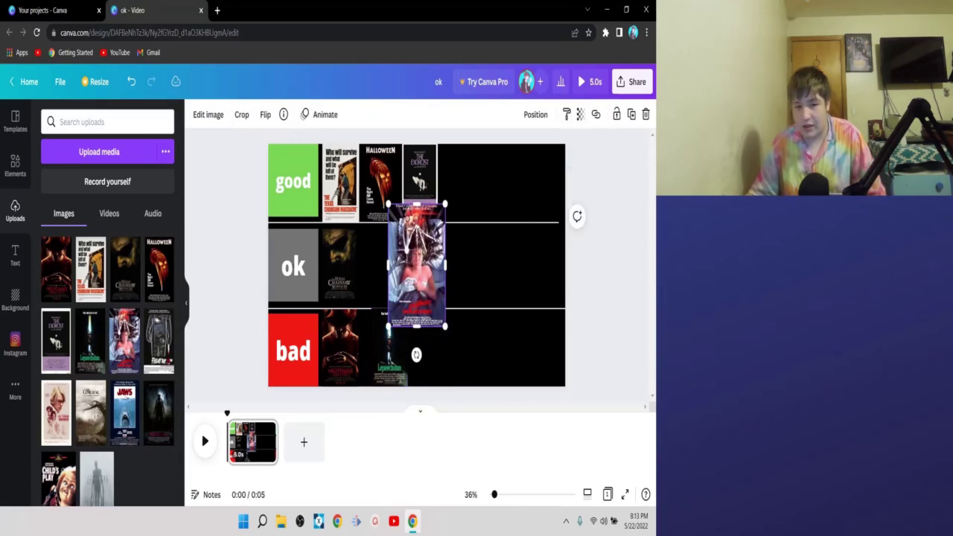
left_click_drag(417, 268, 471, 210)
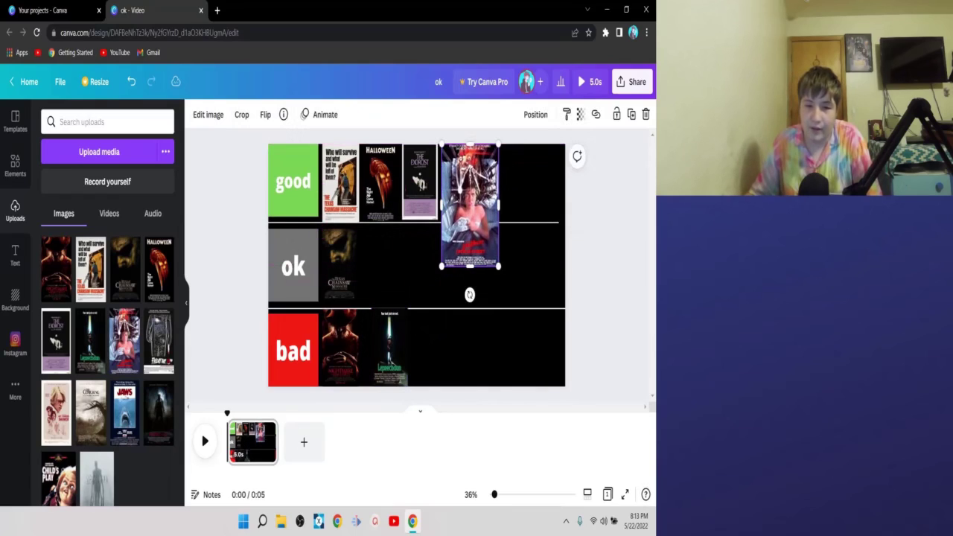
left_click_drag(498, 266, 477, 220)
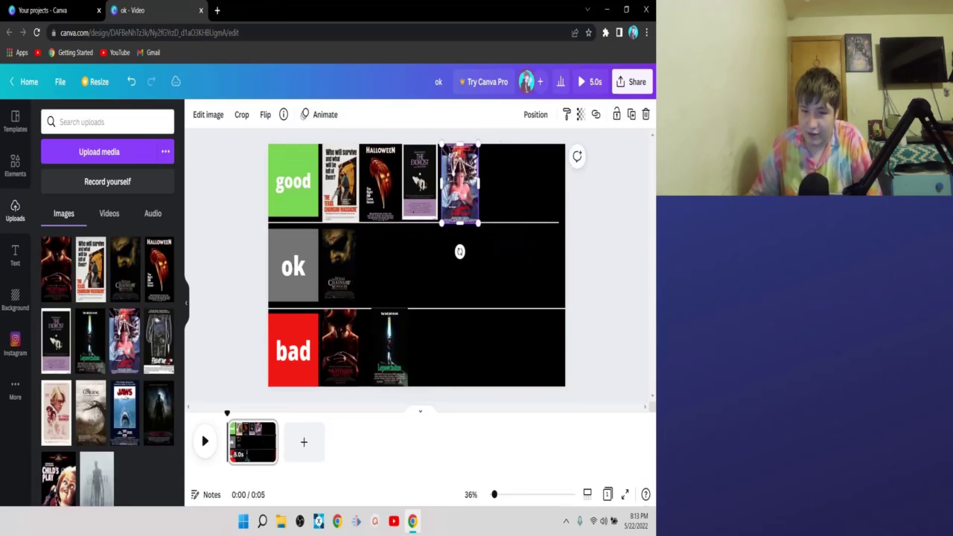
left_click_drag(460, 183, 456, 182)
left_click(423, 183)
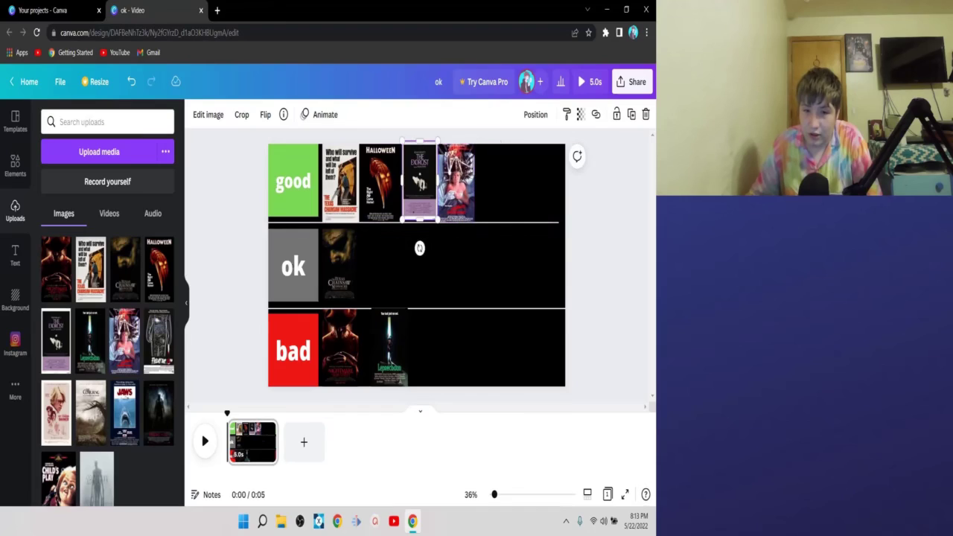
left_click(456, 181)
key("Escape")
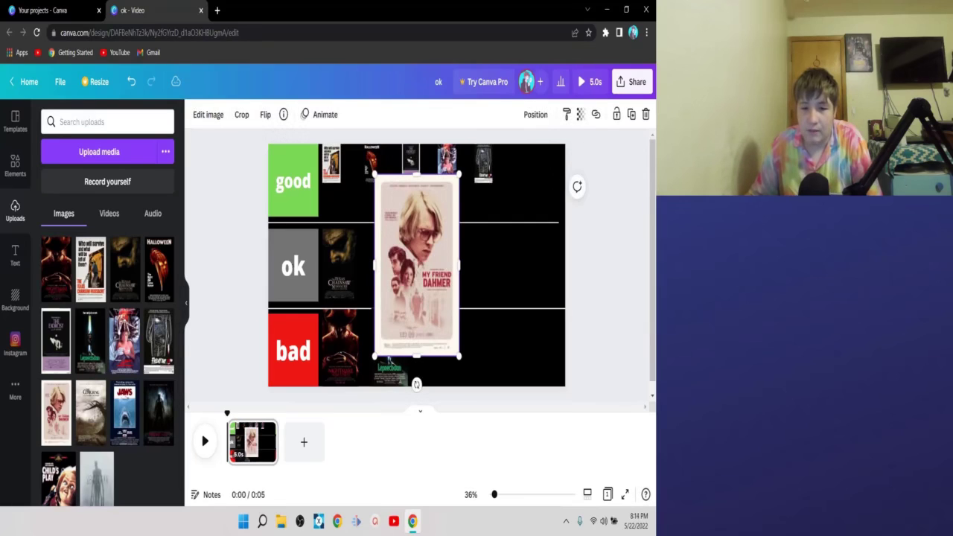
Step: Shrink the My Friend Dahmer poster to about half the row height and place it at the end of the good row
left_click_drag(417, 264, 538, 232)
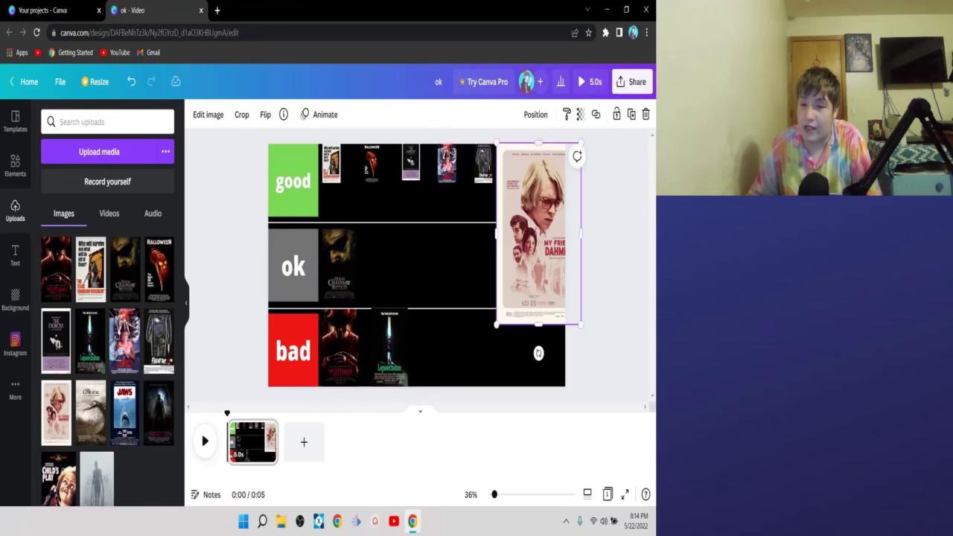
left_click_drag(580, 324, 516, 161)
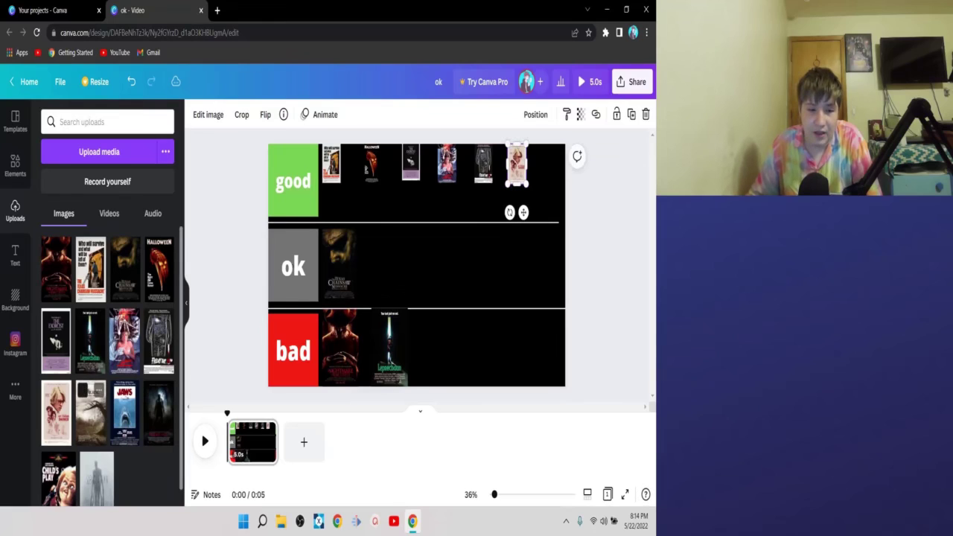
Step: Add The Conjuring poster and fit it into the ok row beside the dark Texas Chainsaw Massacre poster
left_click(90, 413)
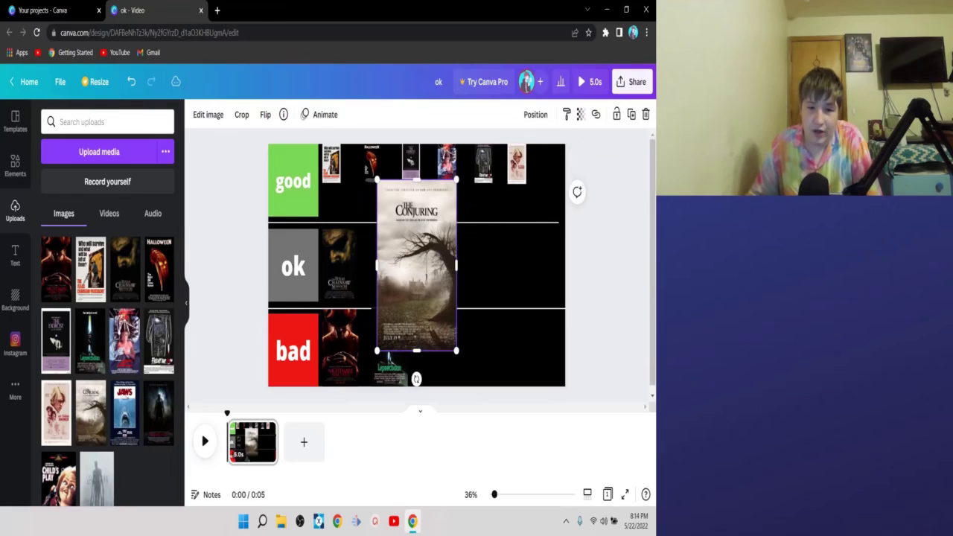
left_click_drag(410, 355, 392, 314)
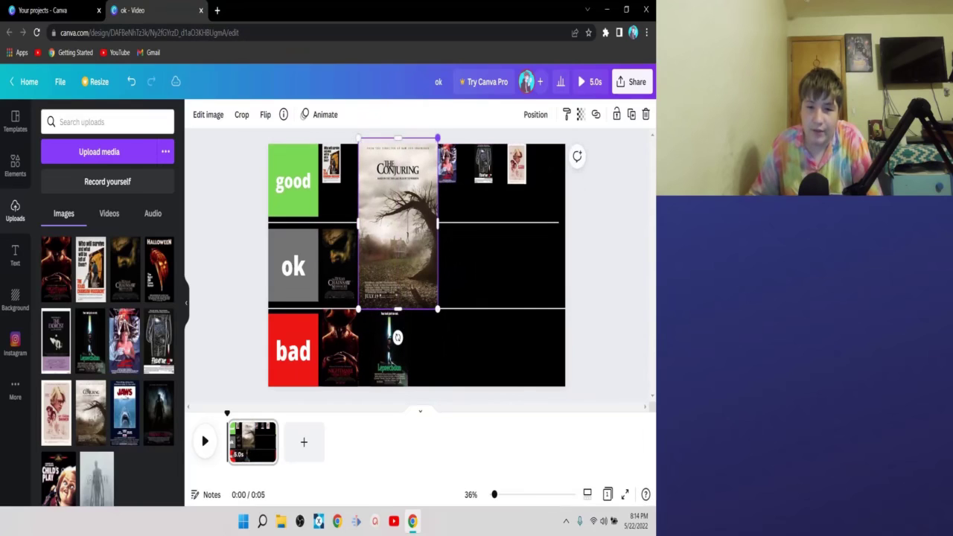
left_click_drag(437, 139, 398, 223)
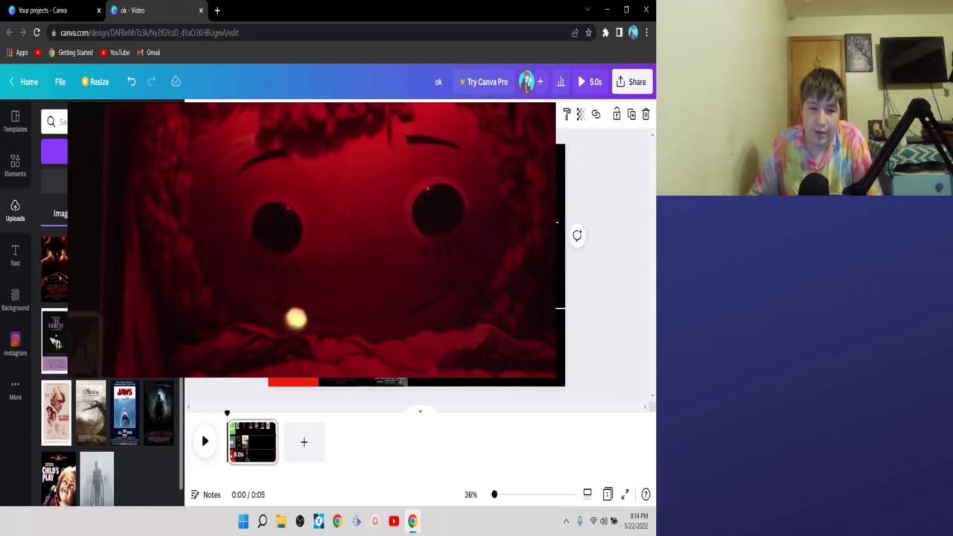
Step: Add the Jaws poster, shrink it, and place it in the good row beneath the white Texas Chain Saw Massacre poster
left_click(119, 394)
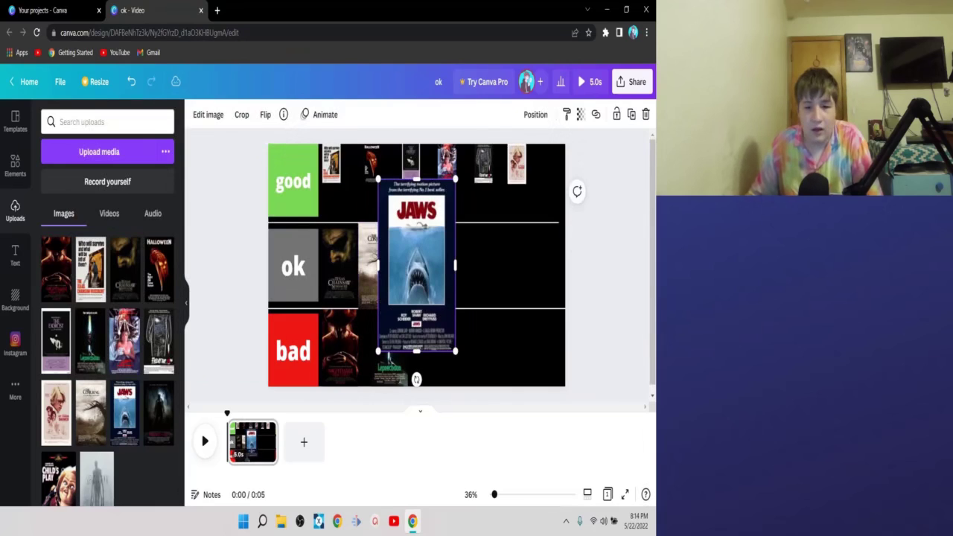
left_click_drag(416, 265, 385, 280)
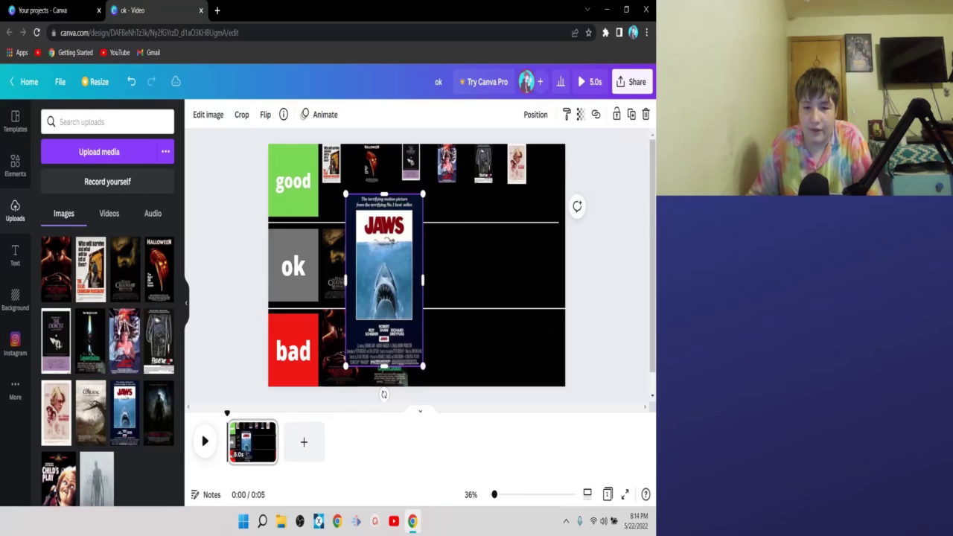
left_click_drag(423, 366, 388, 287)
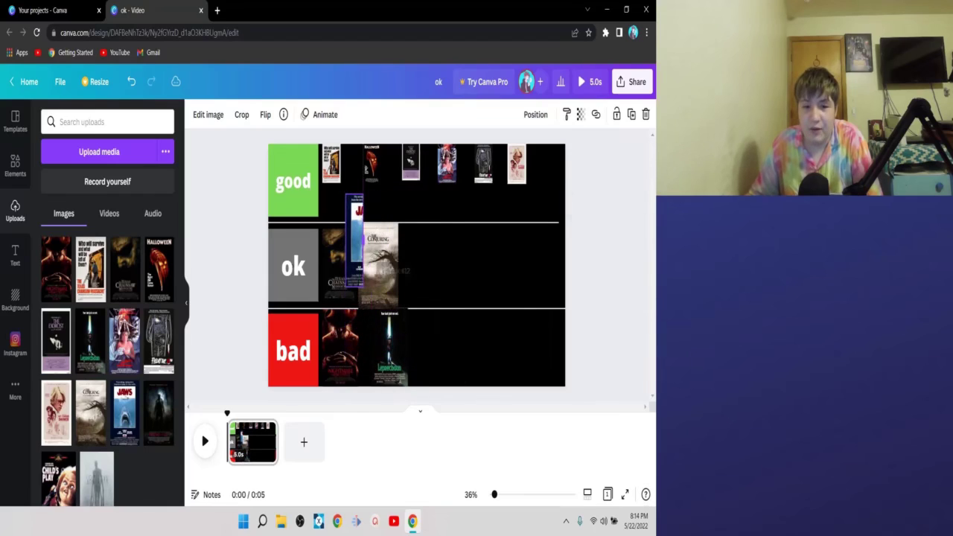
left_click_drag(363, 240, 340, 231)
left_click(131, 82)
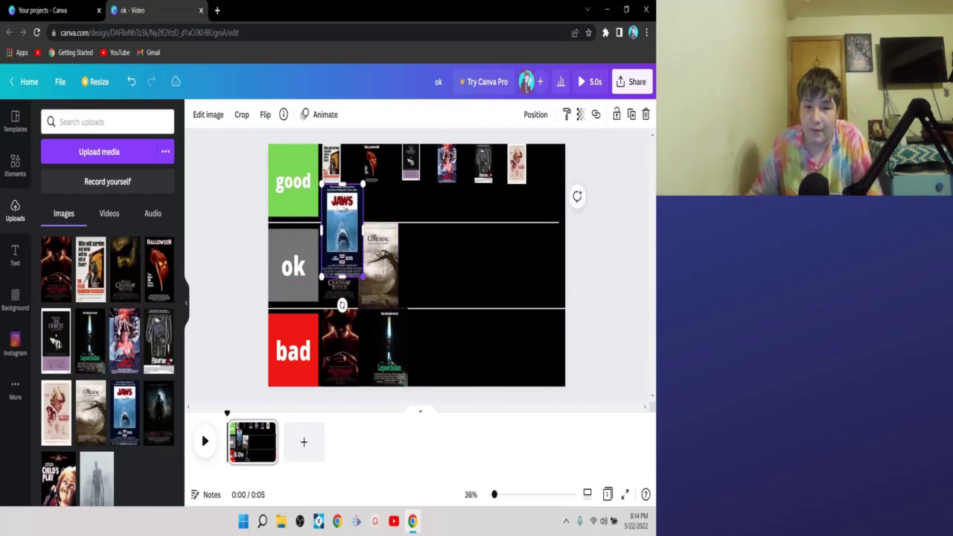
left_click_drag(363, 277, 332, 200)
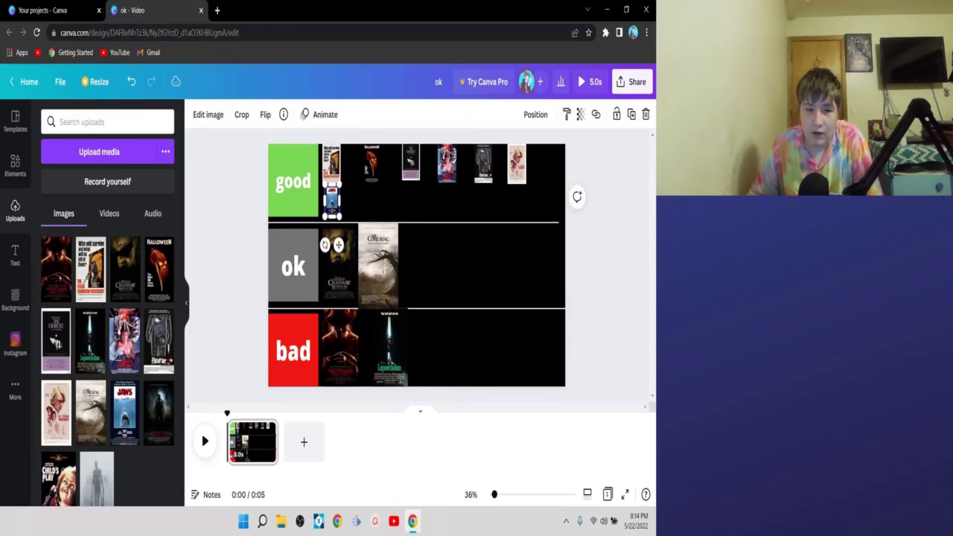
Step: Add the Friday the 13th poster with the dark forest and fit it into the ok row after The Conjuring poster
left_click(158, 411)
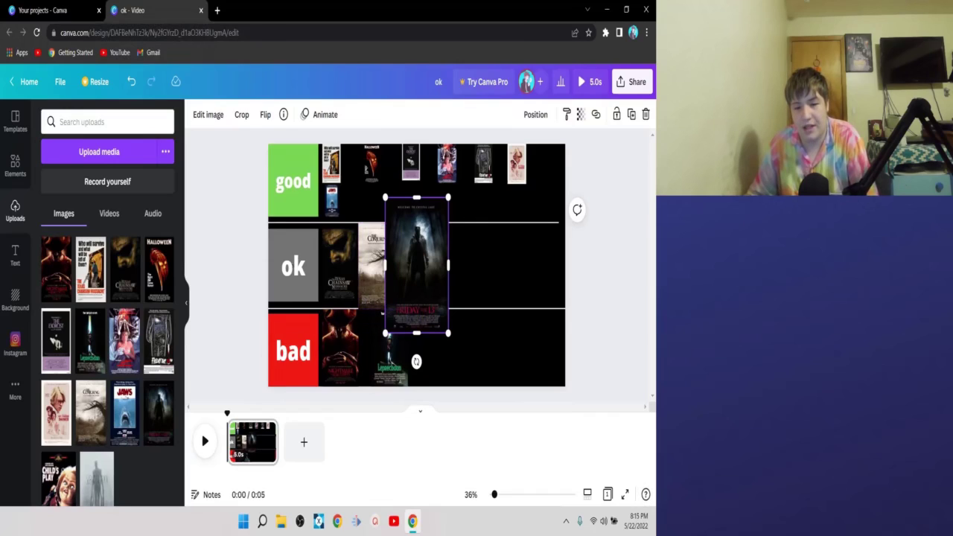
left_click_drag(416, 265, 429, 237)
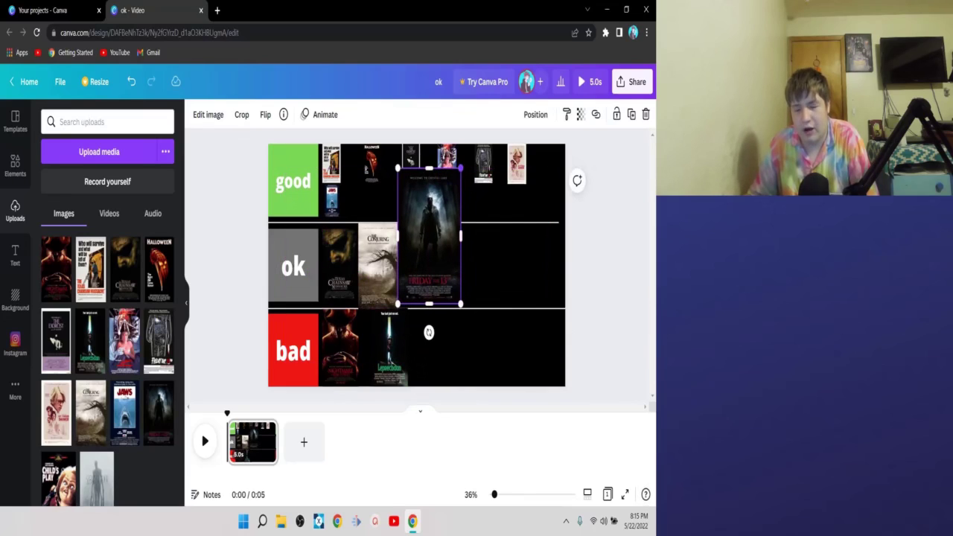
left_click_drag(461, 169, 436, 222)
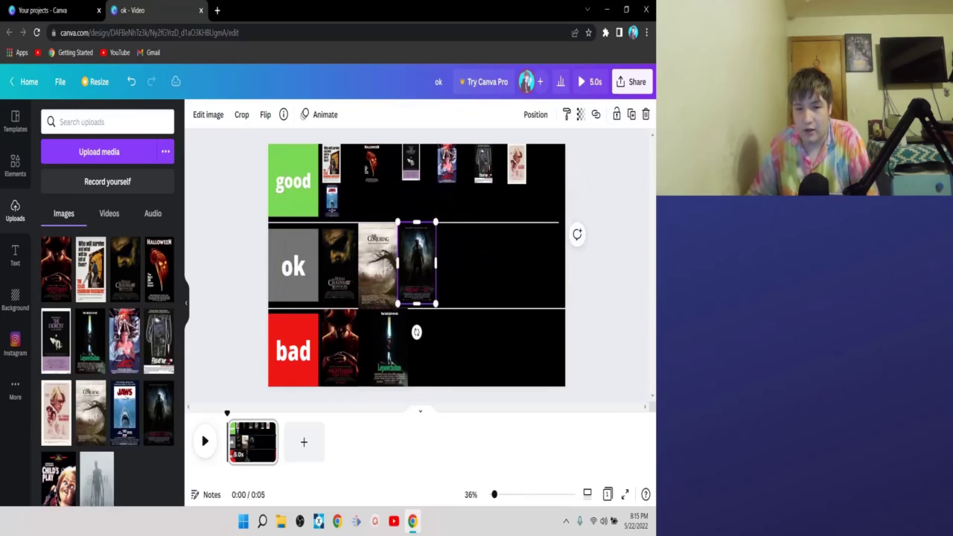
Step: Add the Child's Play poster, shrink it to about half the row height, and place it in the good row after Jaws
scroll(119, 387, "down", 1)
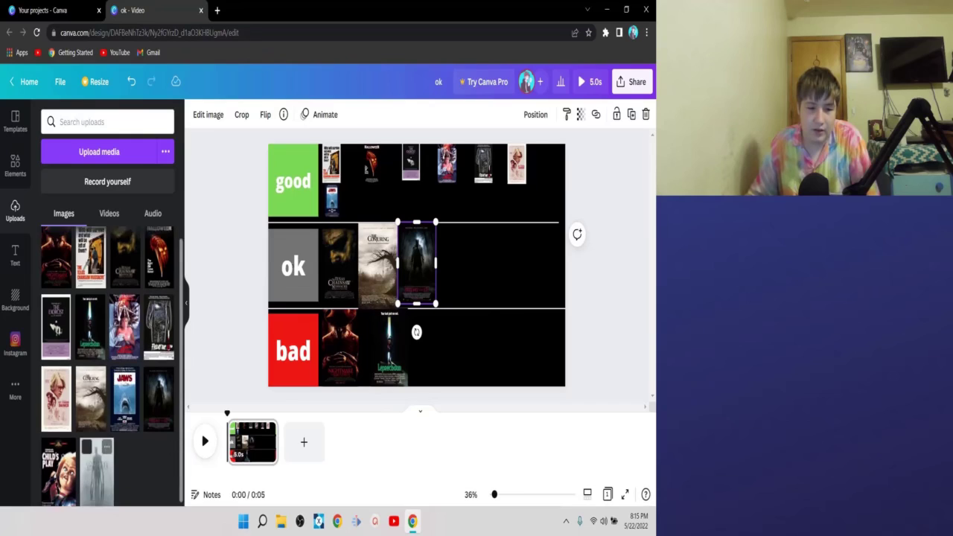
left_click(66, 439)
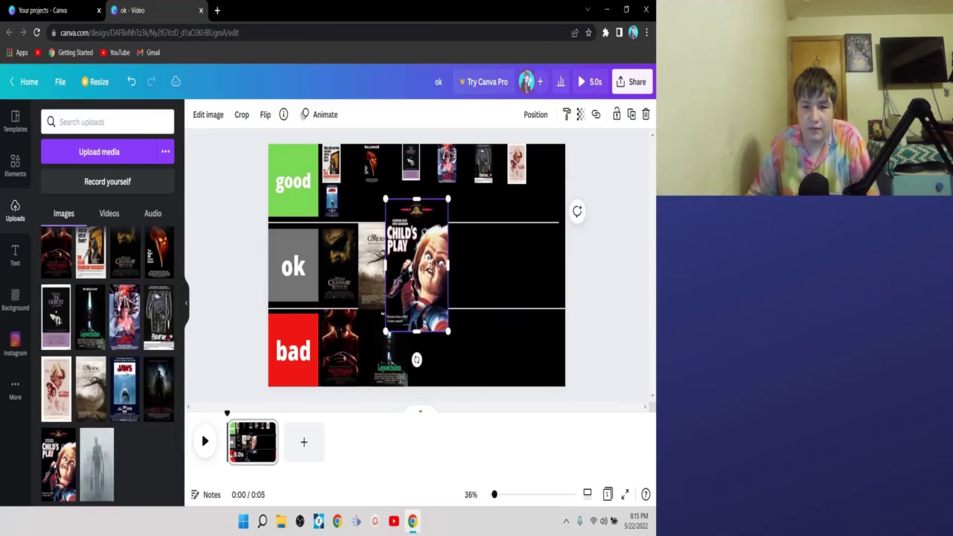
left_click_drag(417, 265, 394, 252)
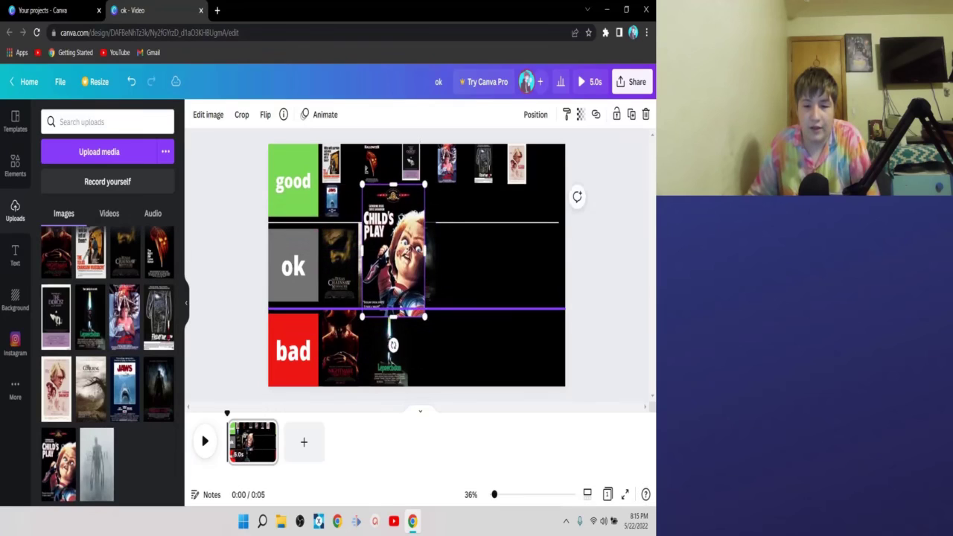
left_click_drag(424, 317, 378, 218)
Step: Add the Slender Man poster and fit it into the bad row after the Leprechaun poster
left_click(97, 462)
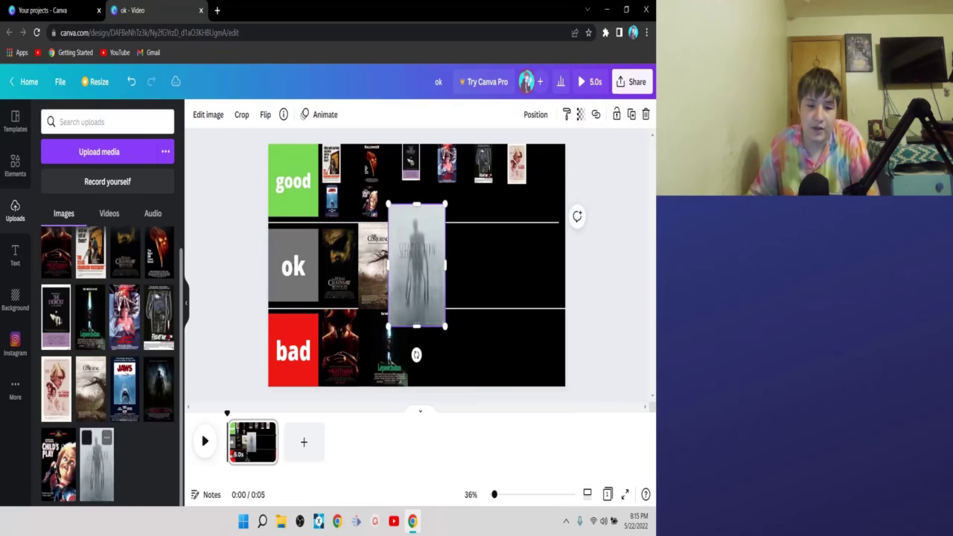
left_click_drag(416, 264, 442, 322)
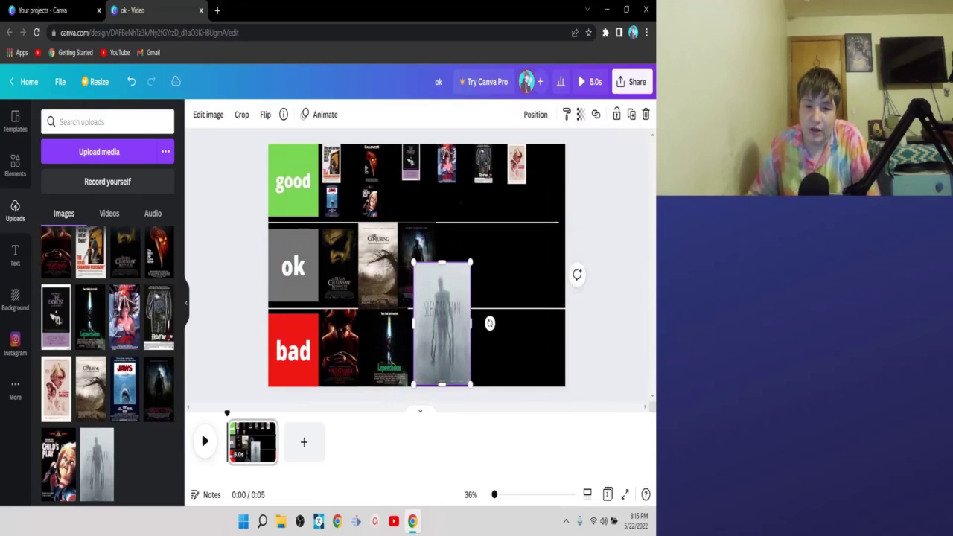
left_click_drag(470, 262, 449, 309)
key("Escape")
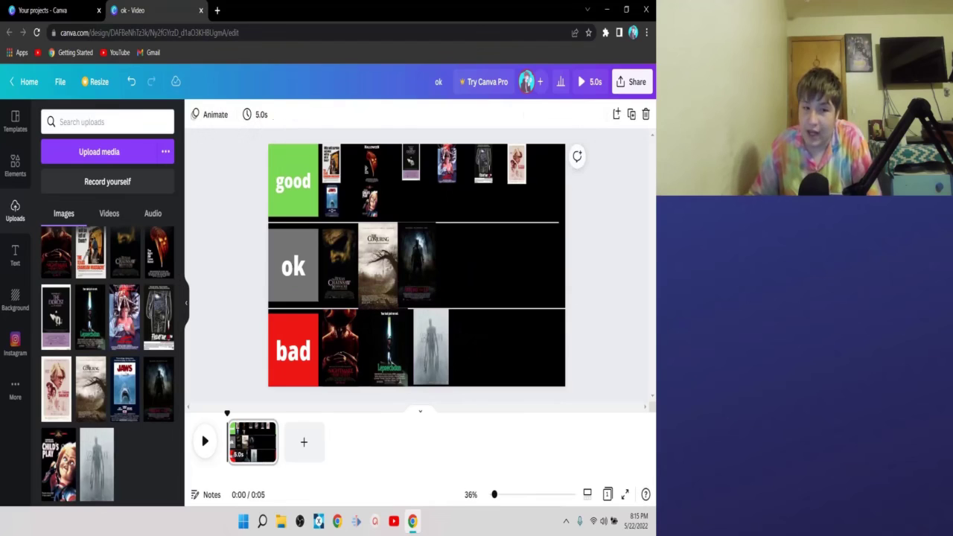
Step: Upload the Extremely Wicked, Shockingly Evil and Vile poster and fit it into the ok row after the Friday the 13th poster
left_click(99, 151)
double_click(144, 205)
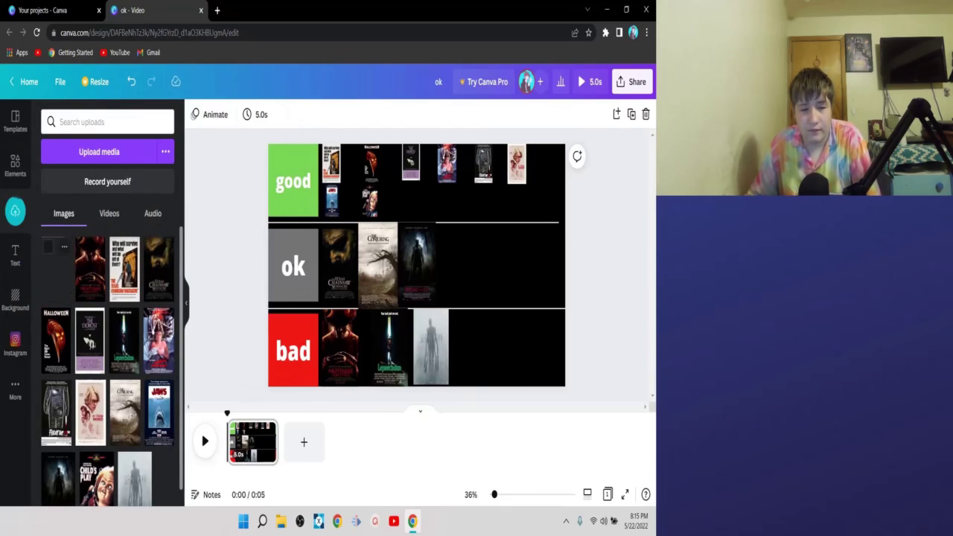
left_click(56, 268)
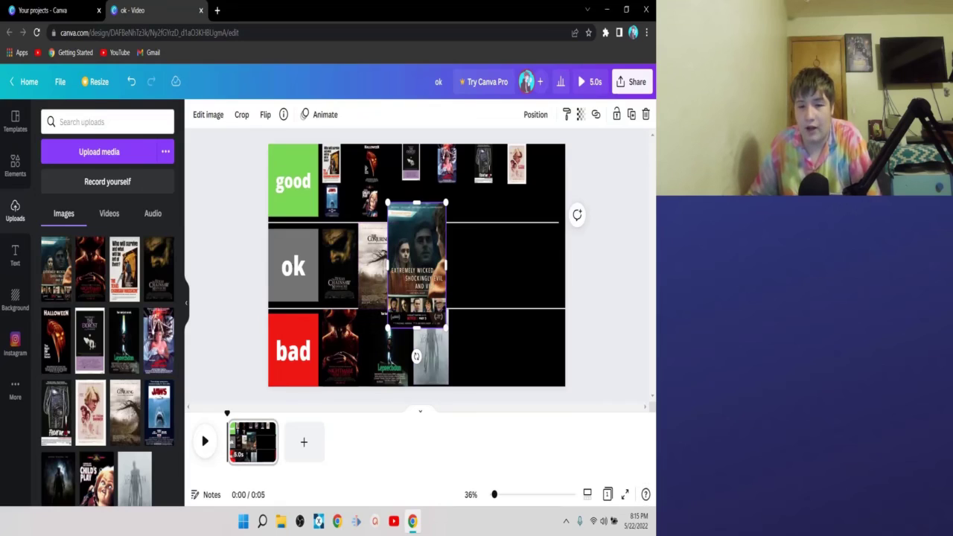
left_click_drag(417, 265, 488, 258)
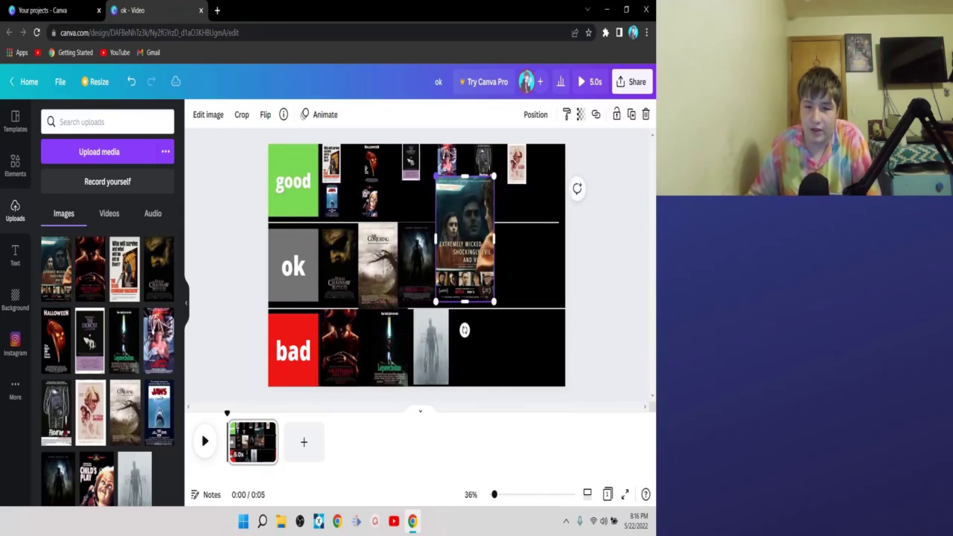
left_click_drag(436, 176, 451, 253)
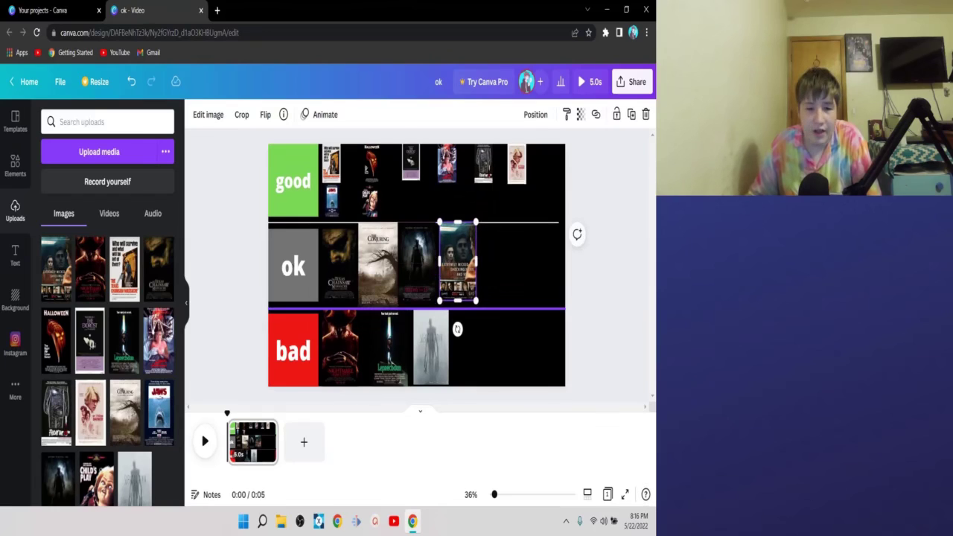
left_click(378, 265)
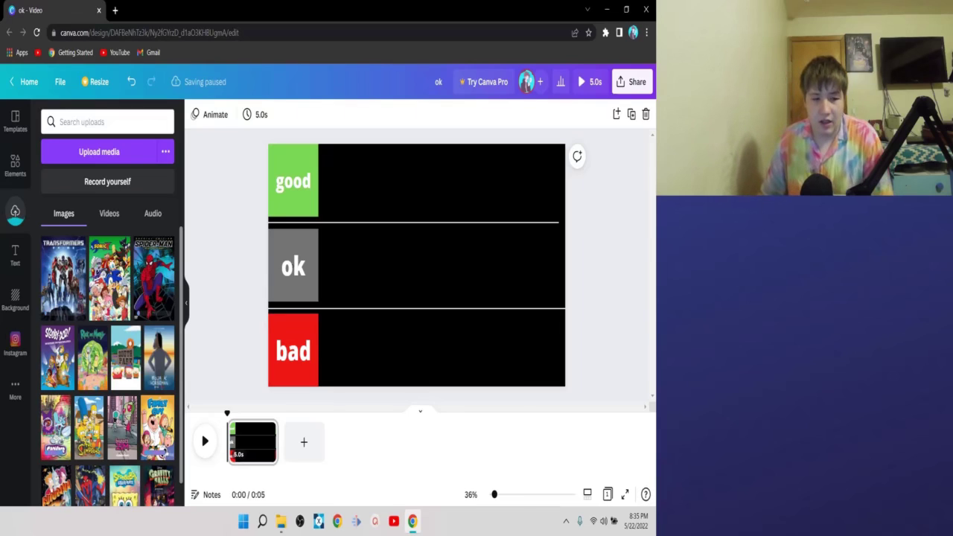
Step: Add the Transformers Prime poster to the empty tier list, shrinking it into the start of the good row
left_click(63, 277)
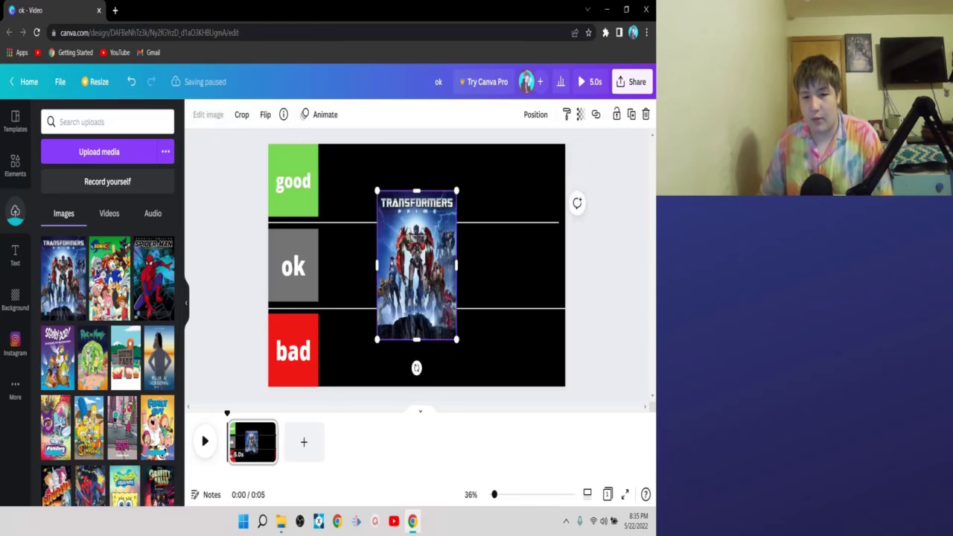
left_click_drag(417, 265, 366, 218)
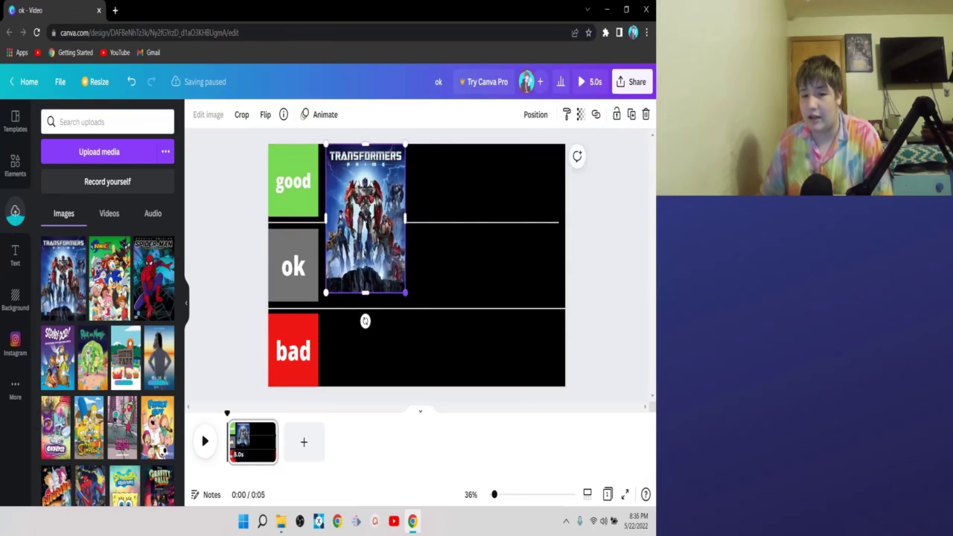
left_click_drag(405, 293, 350, 189)
Step: Add the Sonic X poster and shrink it into the good row beside Transformers Prime
left_click(110, 277)
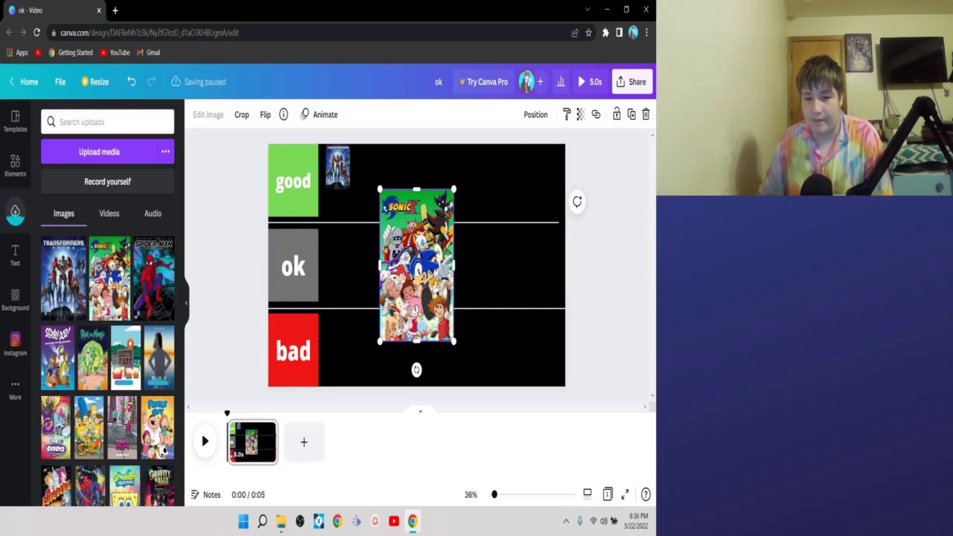
left_click_drag(417, 264, 394, 219)
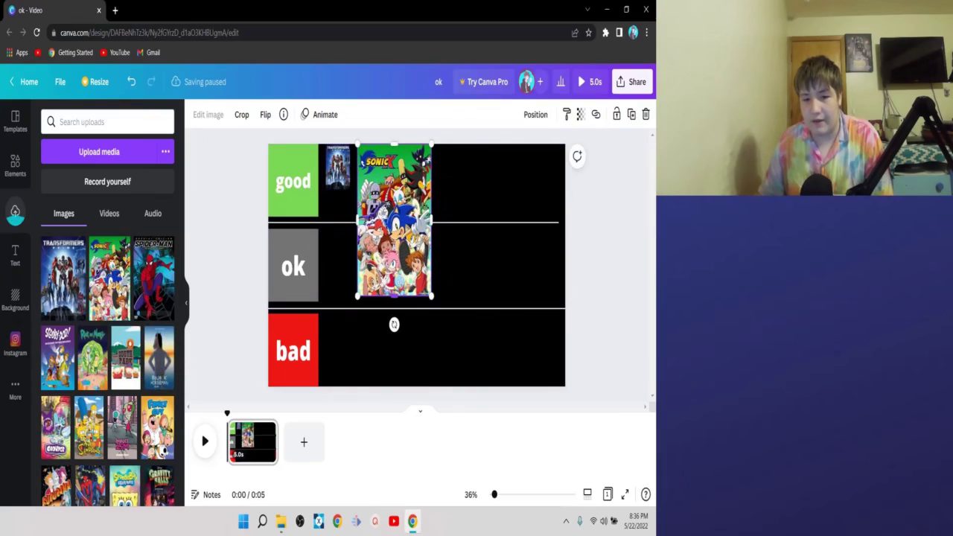
left_click_drag(431, 296, 380, 191)
Step: Add the Spider-Man poster with the web background and fit it to the row height at the start of the ok row
left_click(153, 278)
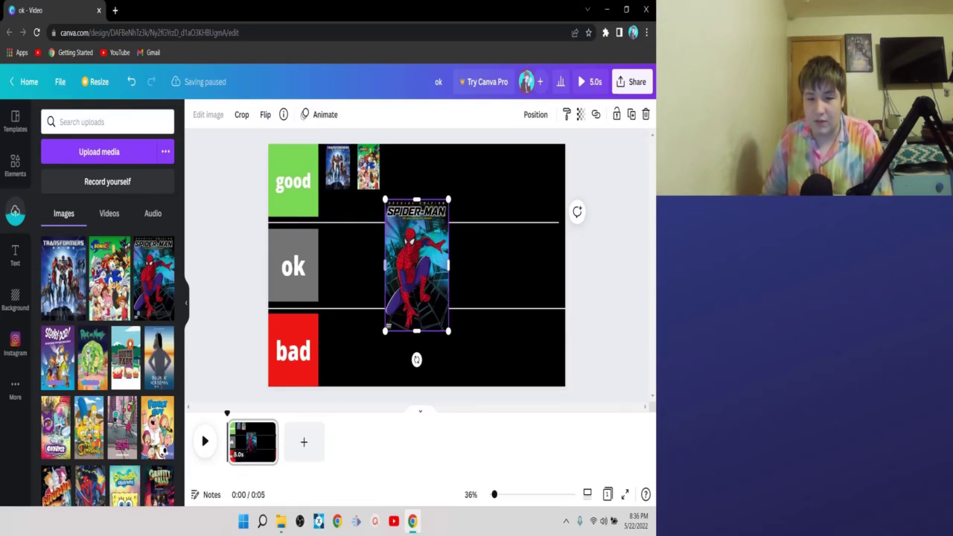
left_click_drag(416, 265, 354, 288)
left_click_drag(385, 354, 363, 306)
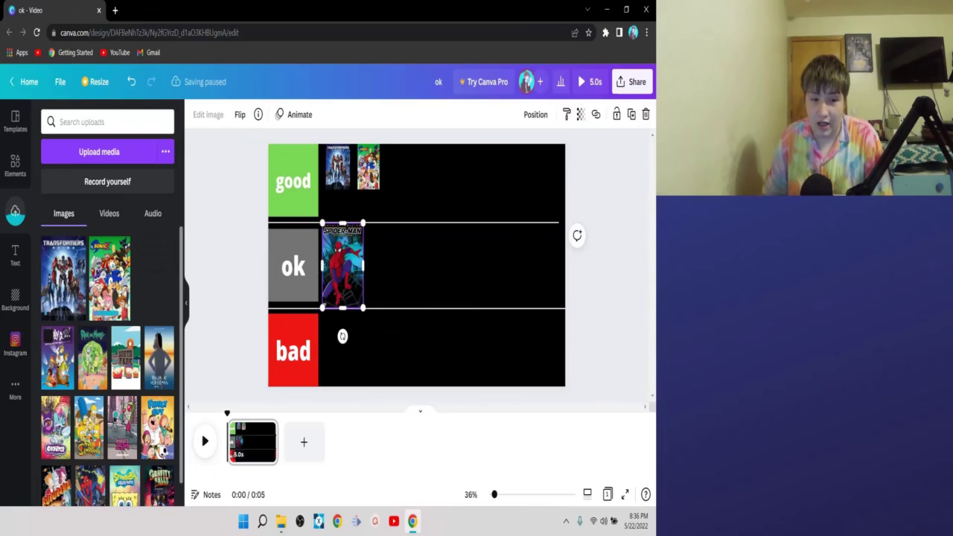
Step: Add the Scooby-Doo Mystery Incorporated poster and shrink it into the good row after Sonic X
left_click(57, 357)
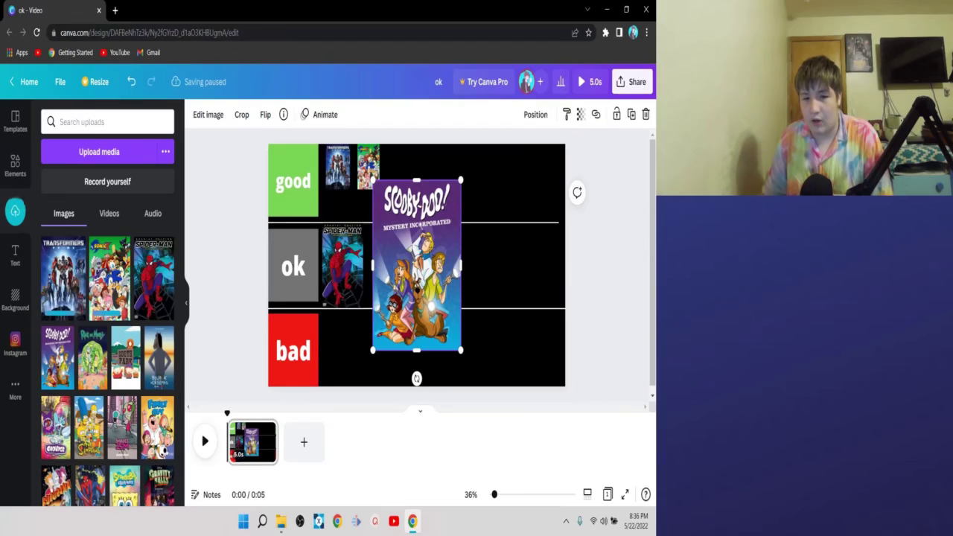
left_click_drag(431, 306, 442, 269)
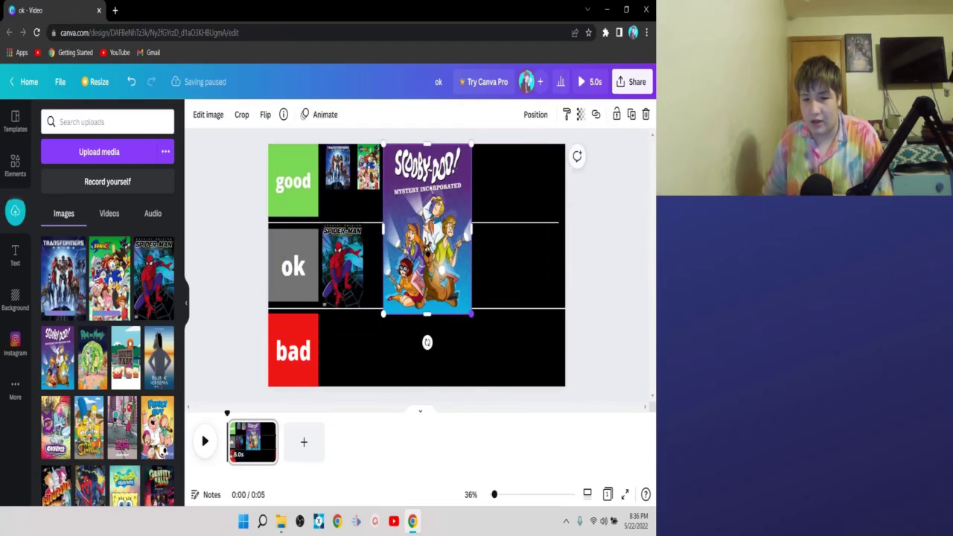
left_click_drag(471, 313, 408, 192)
Step: Add the Rick and Morty poster, place it in the good row after Scooby-Doo, and shrink it to match its neighbours
left_click(87, 337)
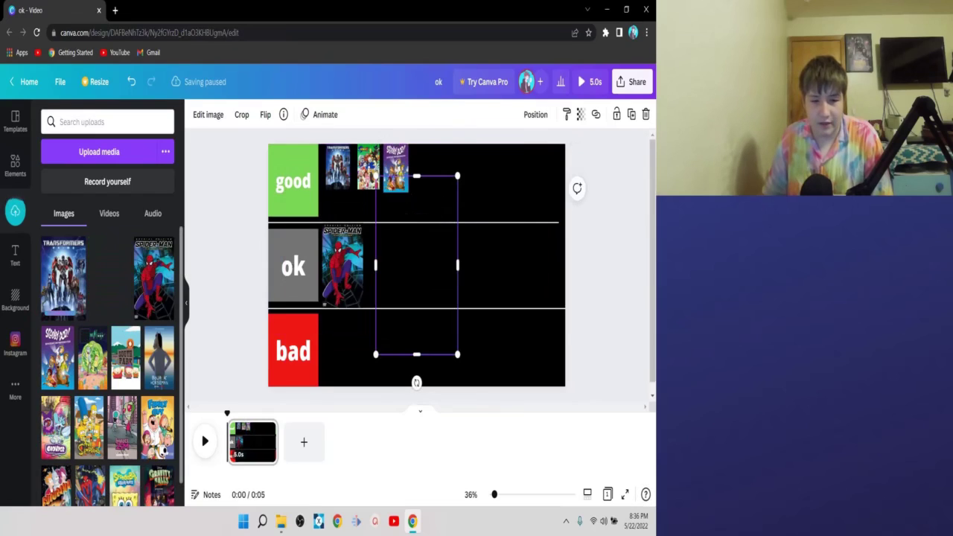
left_click_drag(417, 265, 429, 282)
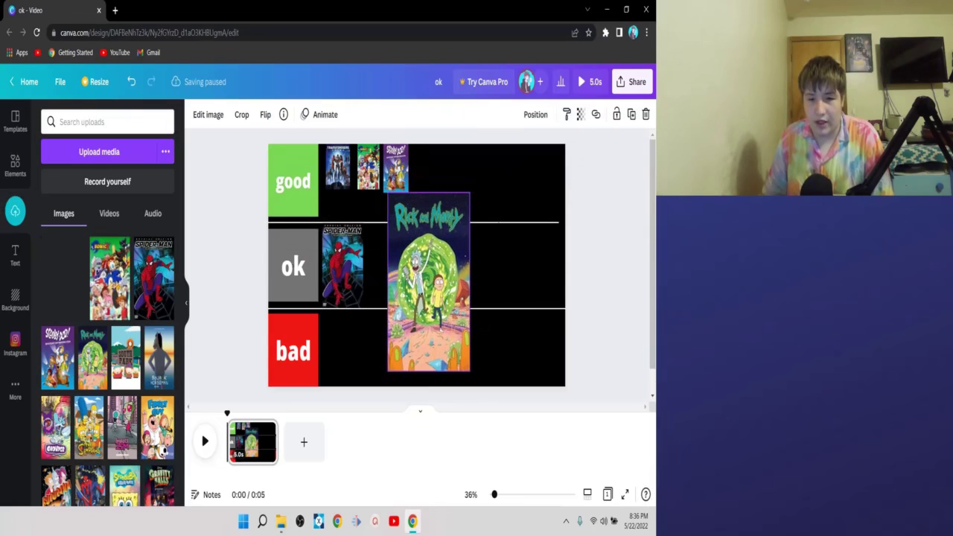
left_click_drag(458, 344, 432, 363)
left_click_drag(400, 293, 444, 214)
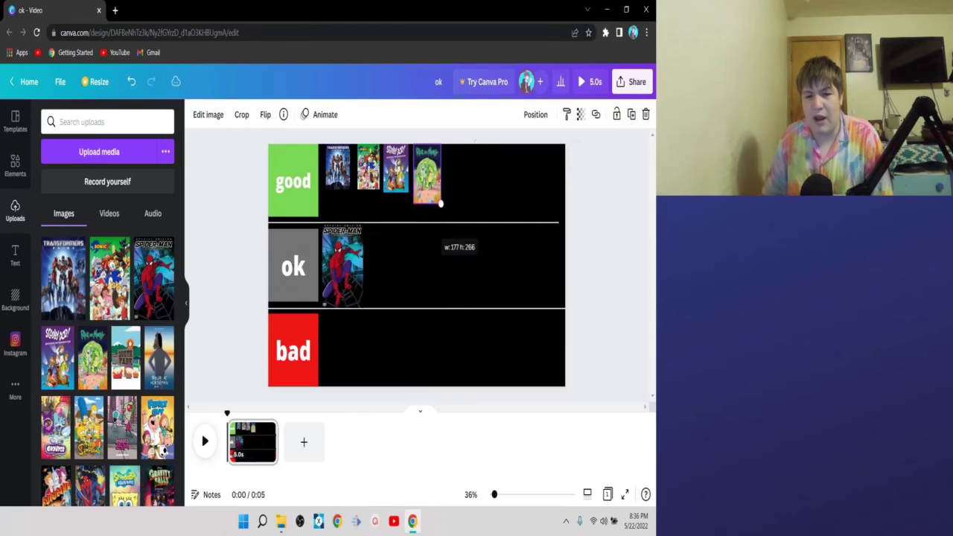
left_click_drag(440, 202, 438, 192)
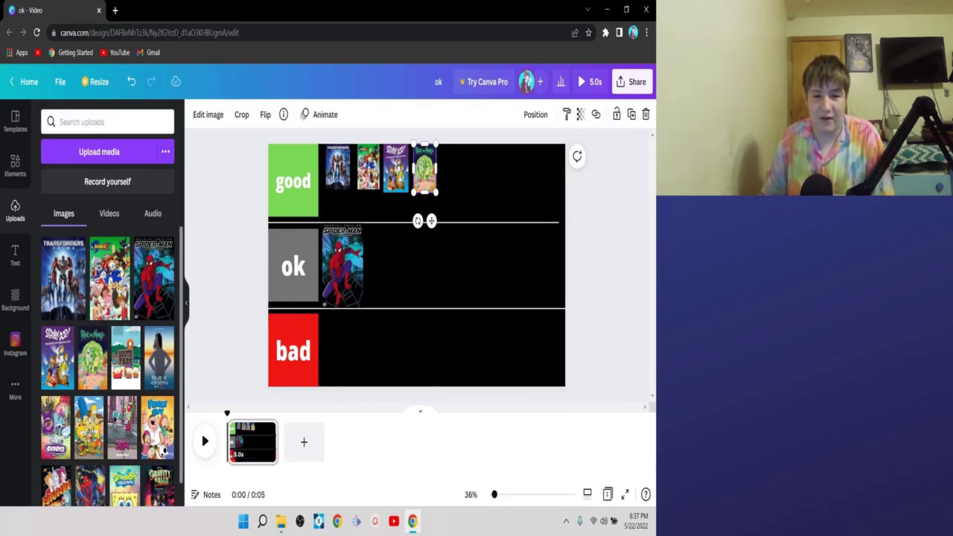
Step: Add the South Park poster and shrink it into the good row after Rick and Morty
left_click(125, 357)
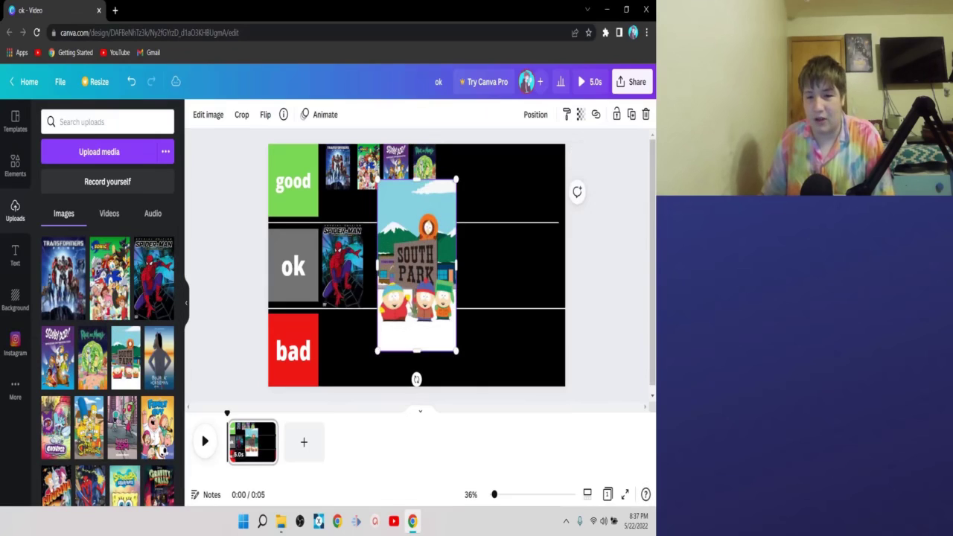
left_click_drag(416, 265, 463, 254)
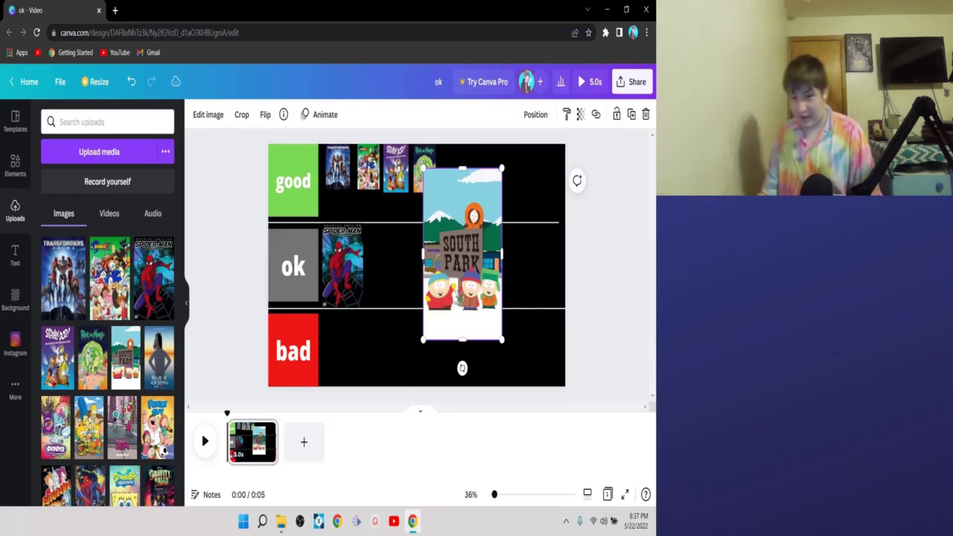
left_click_drag(462, 254, 479, 228)
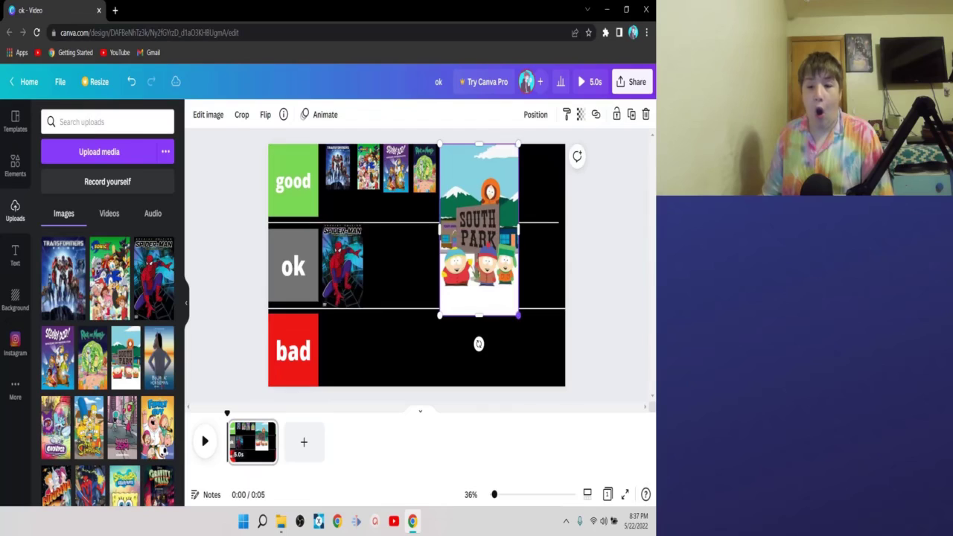
left_click_drag(518, 315, 463, 195)
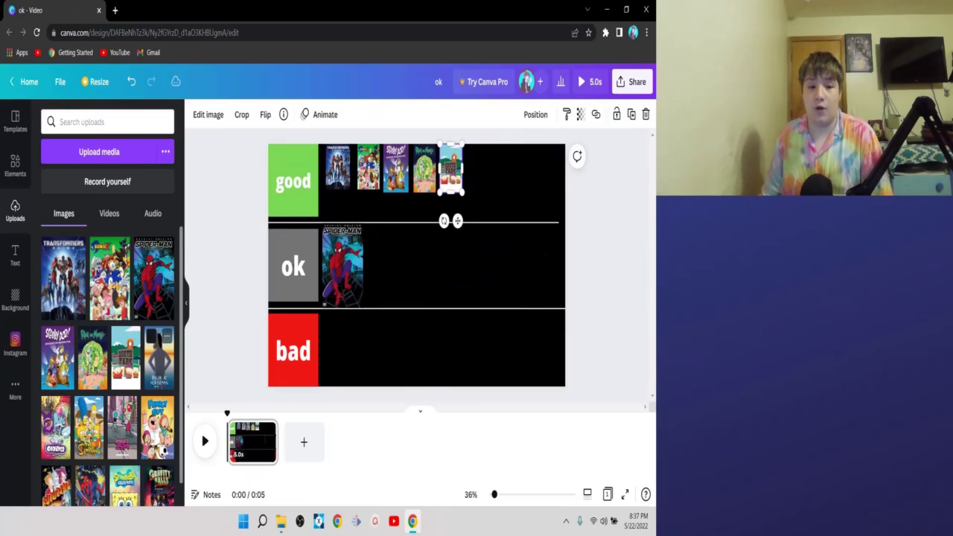
Step: Add the BoJack Horseman poster and shrink it into the good row after South Park
left_click(158, 358)
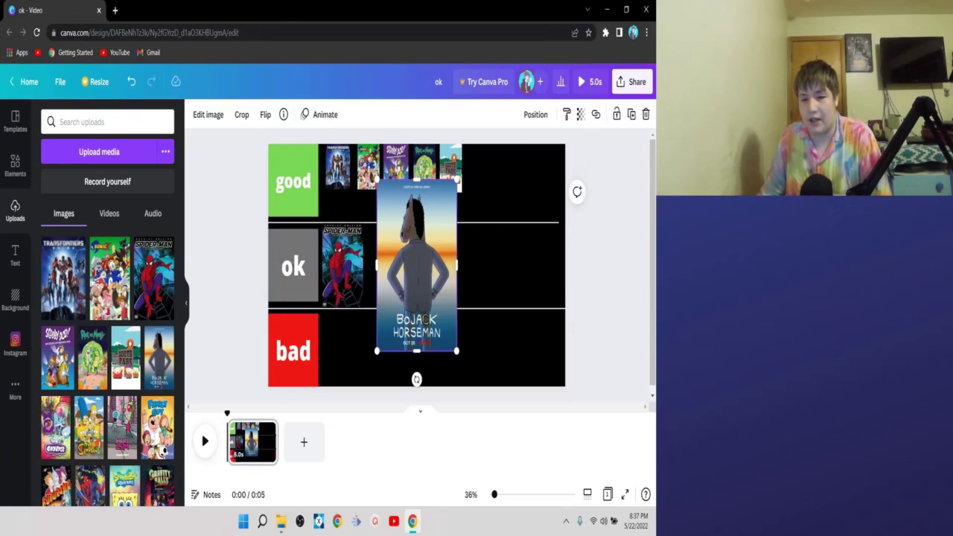
left_click_drag(417, 264, 506, 229)
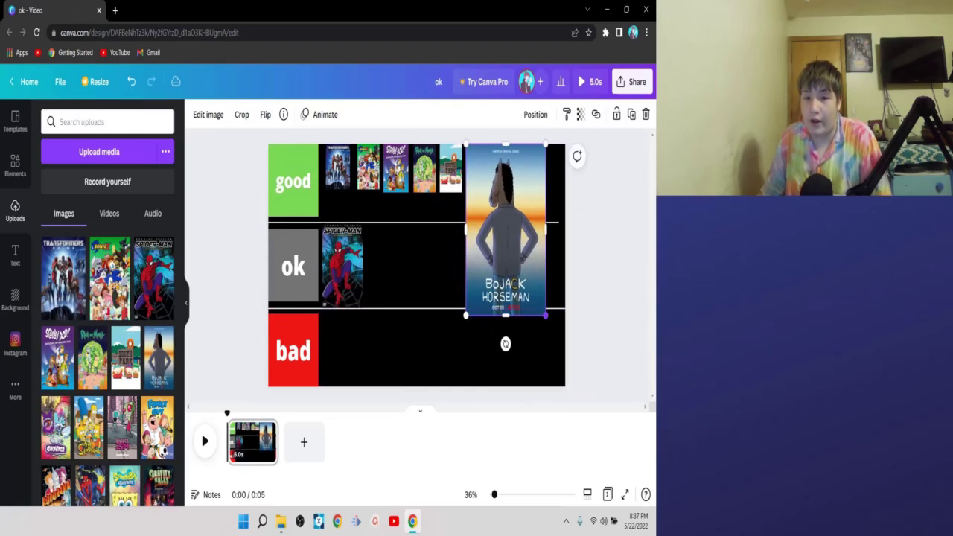
left_click_drag(545, 315, 489, 192)
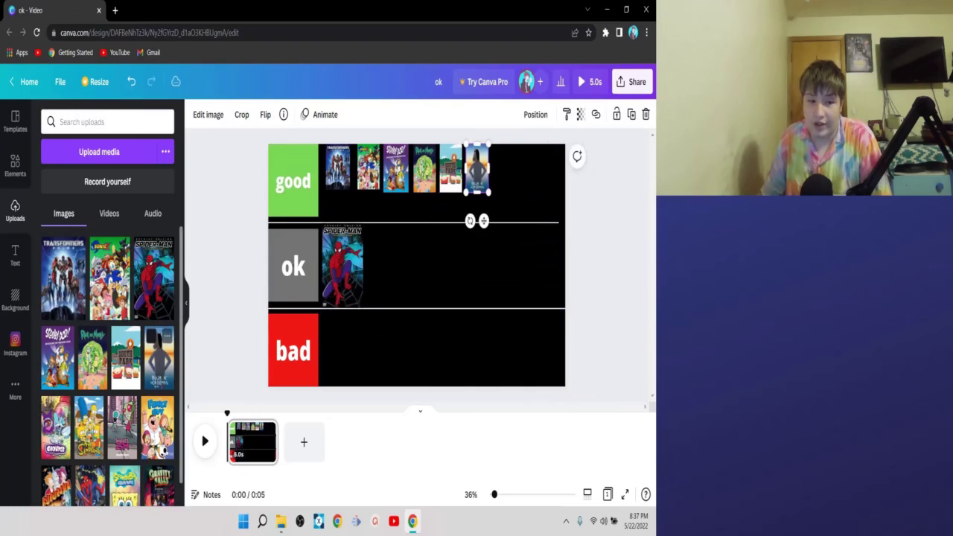
Step: Add the Chowder poster and fit it into the ok row beside the Spider-Man poster
scroll(111, 350, "down", 1)
left_click(56, 395)
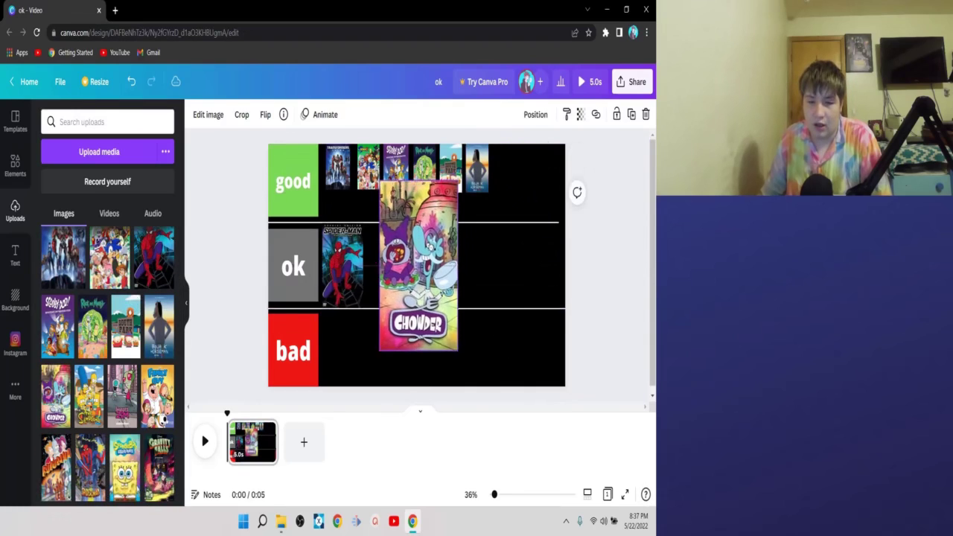
left_click_drag(418, 265, 406, 313)
left_click_drag(445, 397, 403, 308)
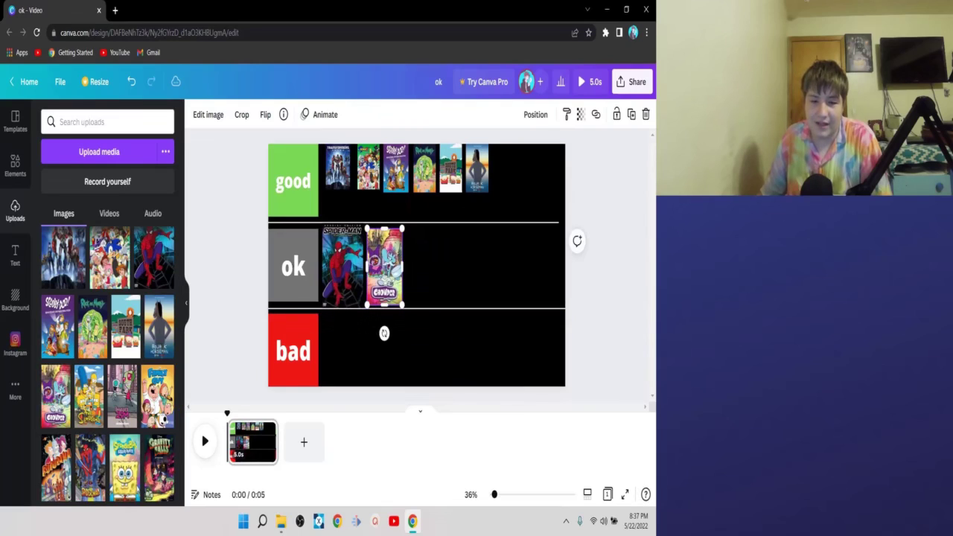
Step: Add the Invader Zim poster and shrink it into the good row after BoJack Horseman
left_click(121, 395)
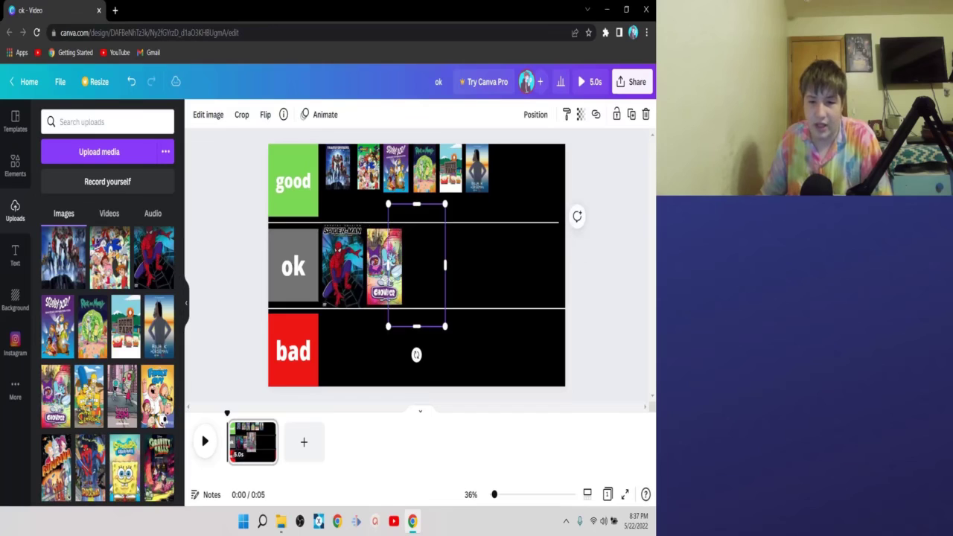
left_click_drag(417, 265, 519, 204)
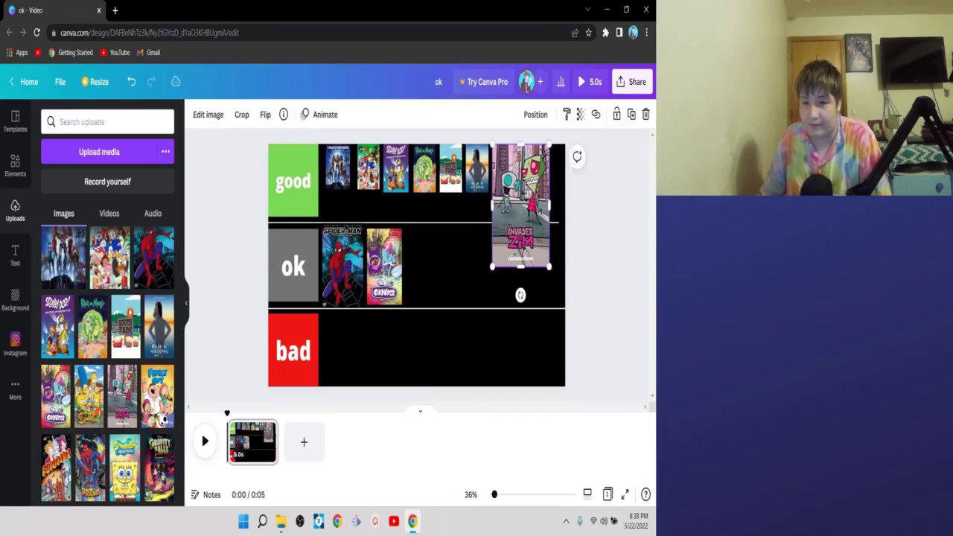
left_click_drag(549, 266, 517, 196)
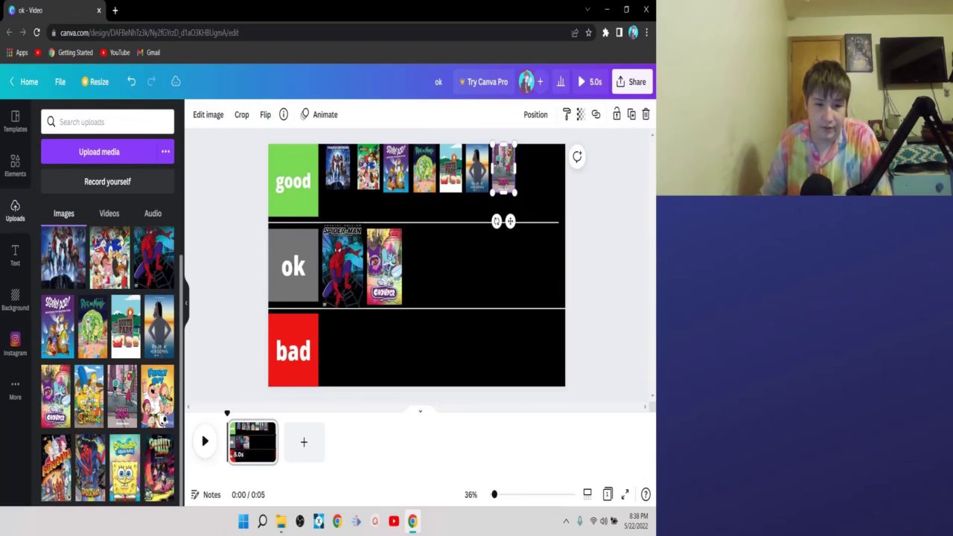
Step: Add The Simpsons poster and shrink it into the ok row after the Chowder poster
left_click(88, 395)
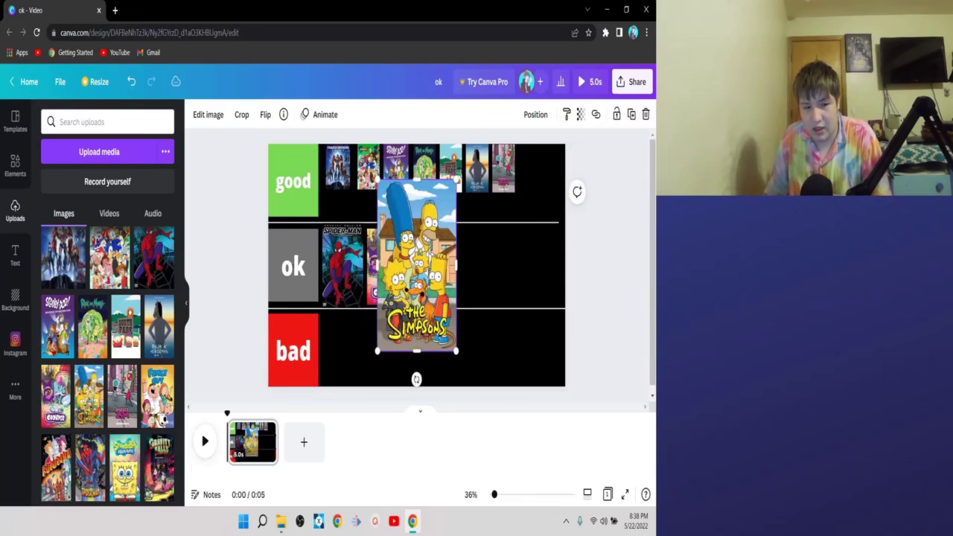
left_click_drag(417, 265, 357, 300)
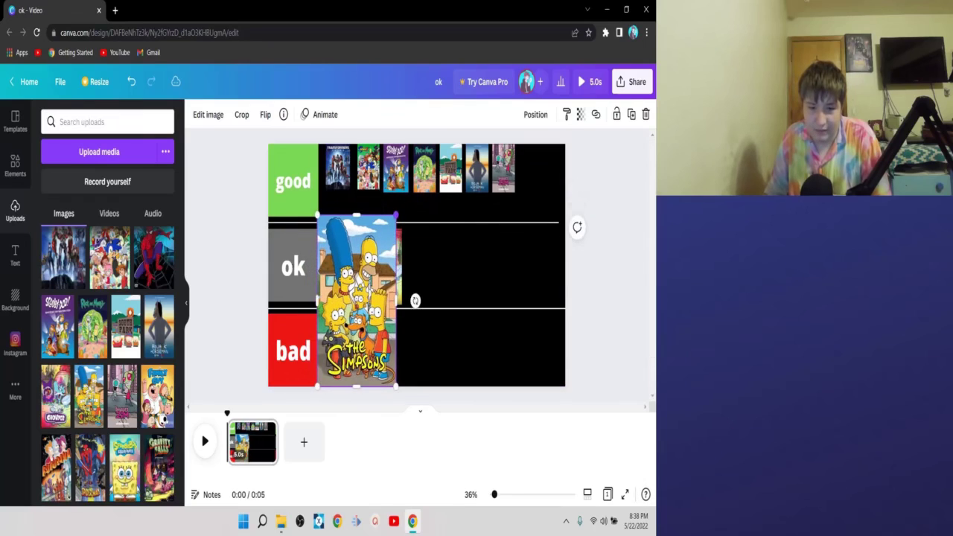
left_click_drag(396, 216, 351, 313)
left_click_drag(335, 350, 423, 265)
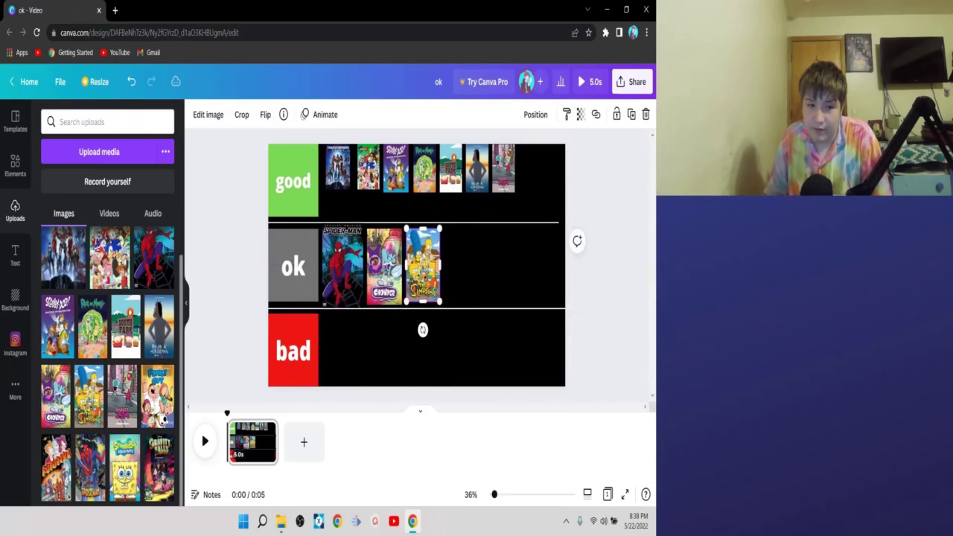
Step: Add the Family Guy poster and shrink it into the first spot of the bad row
left_click(157, 388)
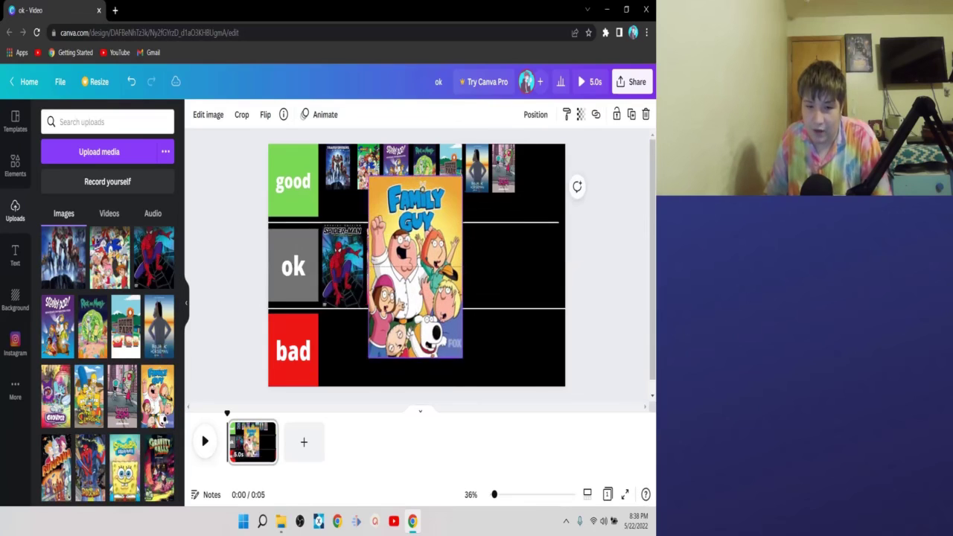
left_click_drag(422, 184, 376, 220)
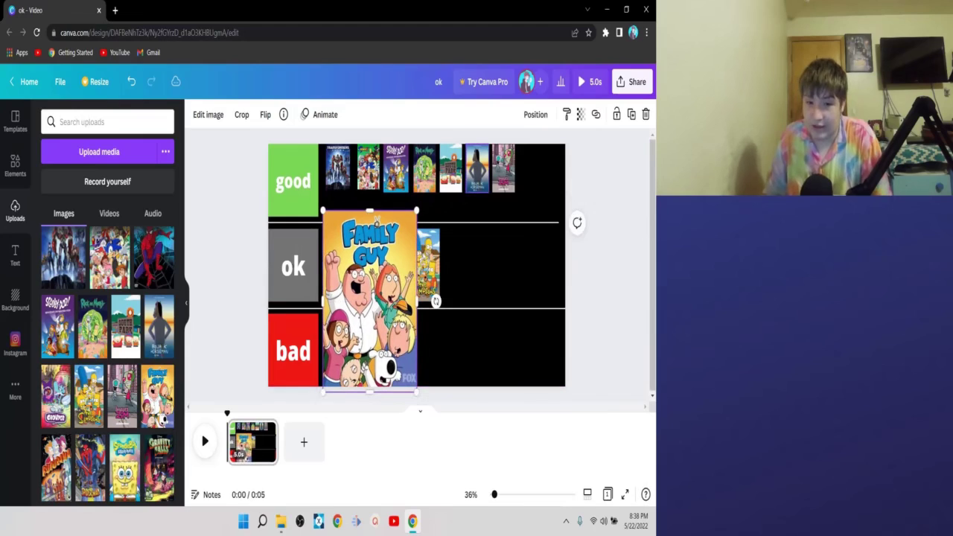
left_click(376, 222)
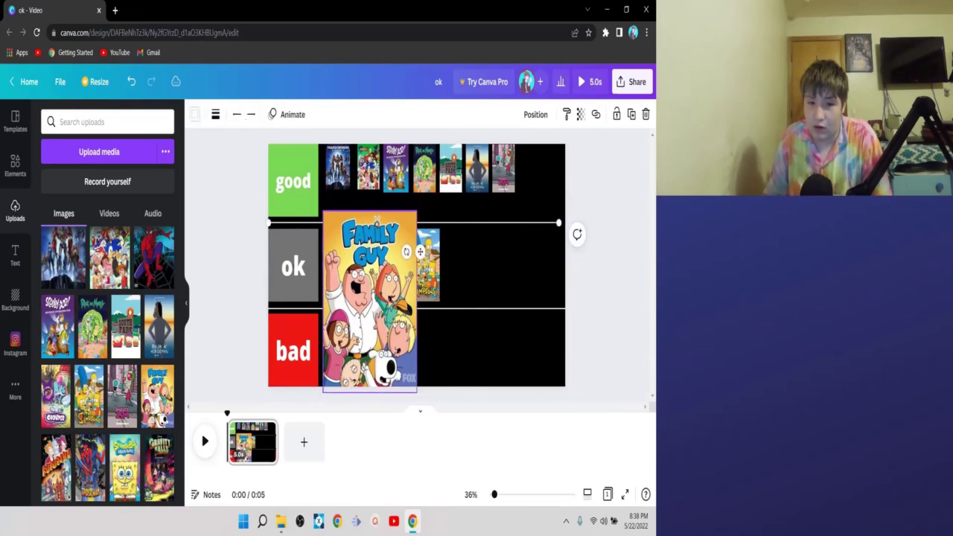
left_click(376, 221)
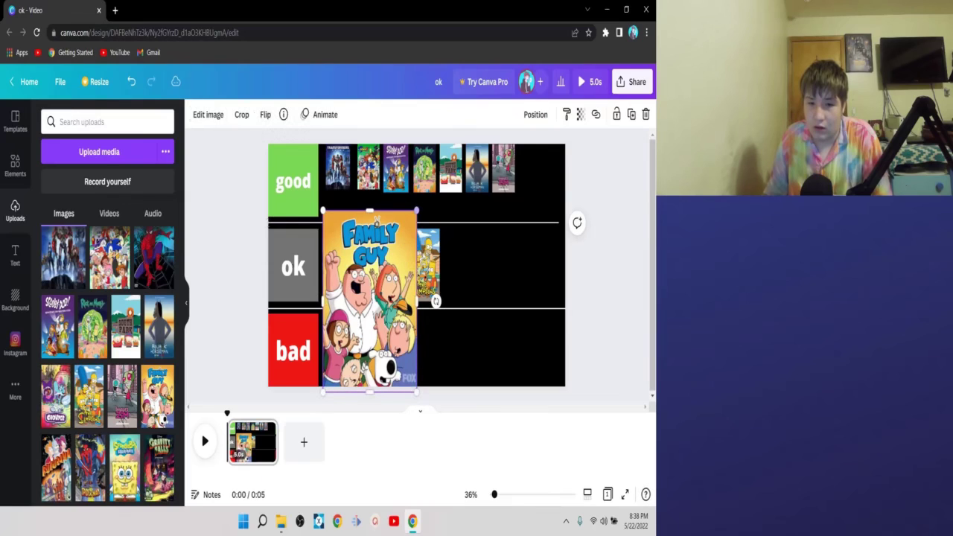
left_click_drag(416, 211, 365, 311)
left_click_drag(366, 391, 363, 386)
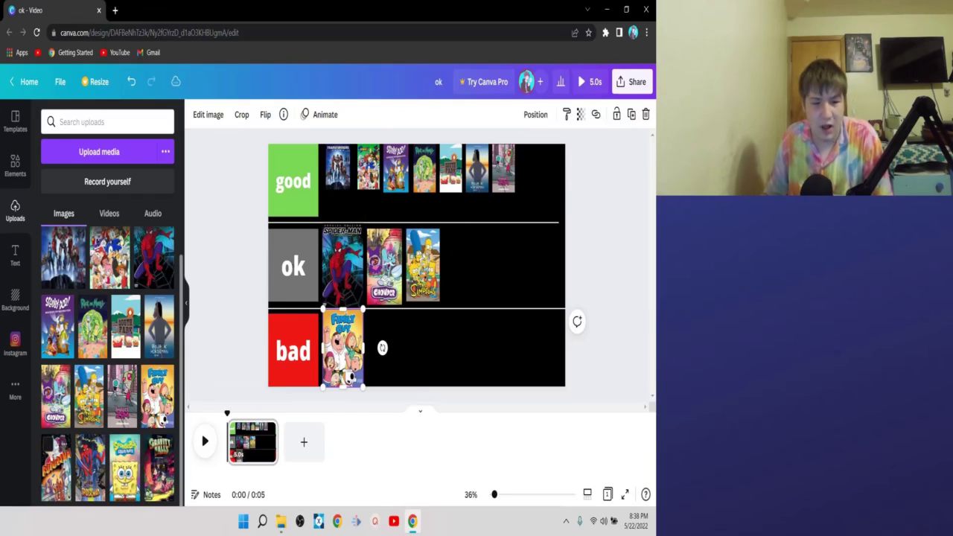
Step: Add the Futurama poster and shrink it into the good row directly beneath the first poster
left_click(47, 444)
left_click_drag(416, 265, 365, 275)
left_click_drag(405, 366, 336, 201)
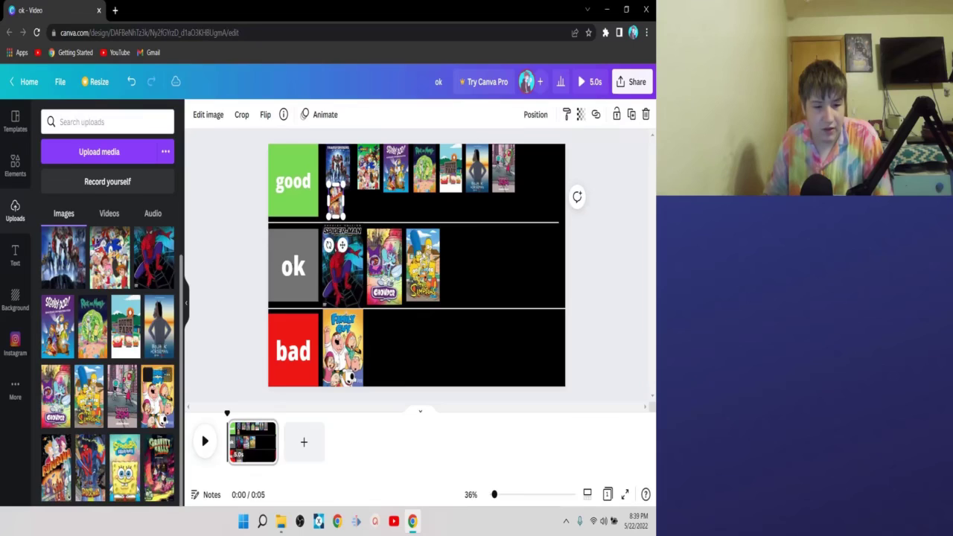
Step: Add the Spectacular Spider-Man poster and shrink it into the good row's second line, beneath the Sonic poster
left_click(95, 447)
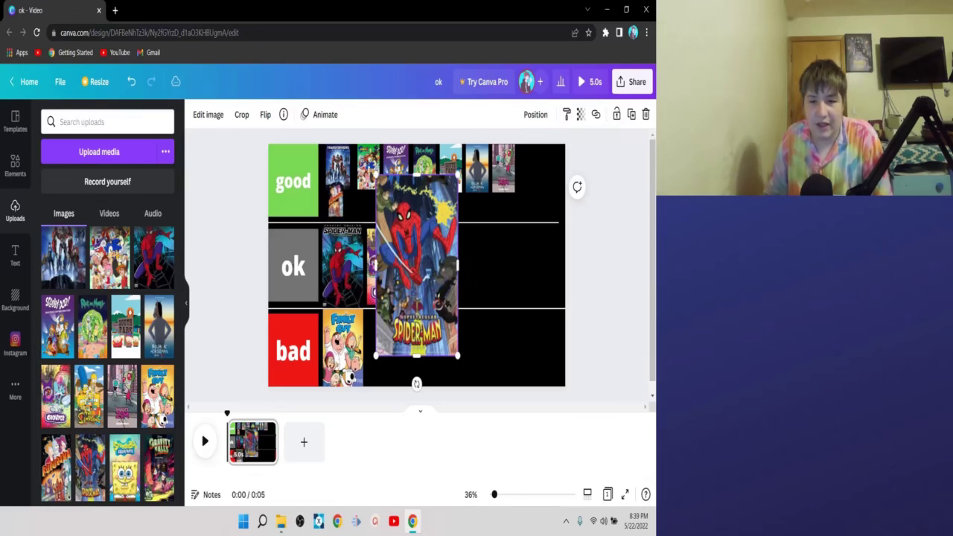
left_click_drag(457, 356, 376, 216)
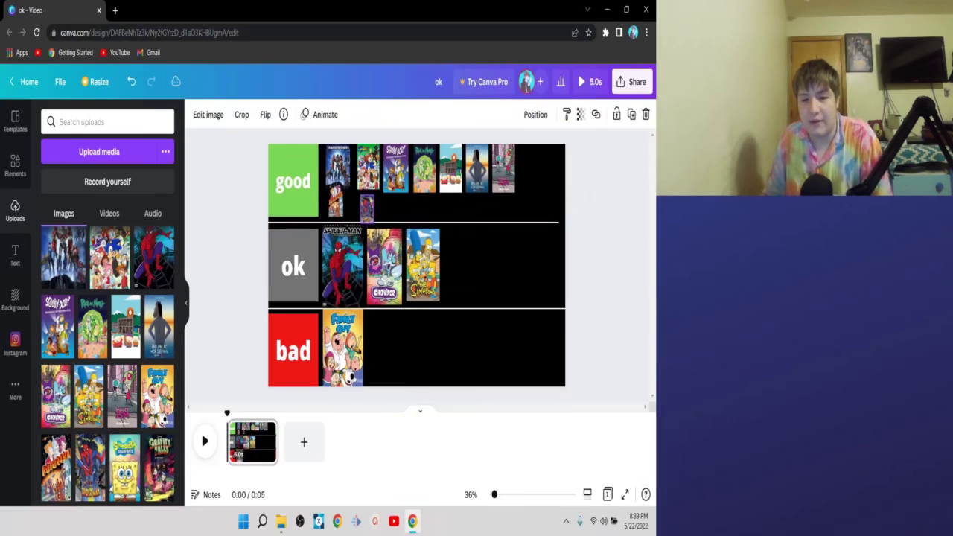
key("Escape")
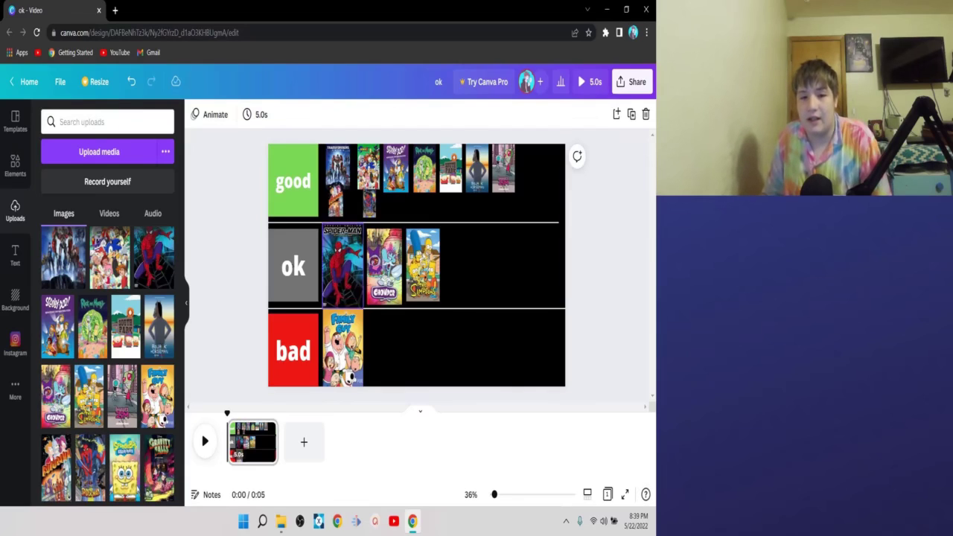
left_click_drag(370, 204, 367, 205)
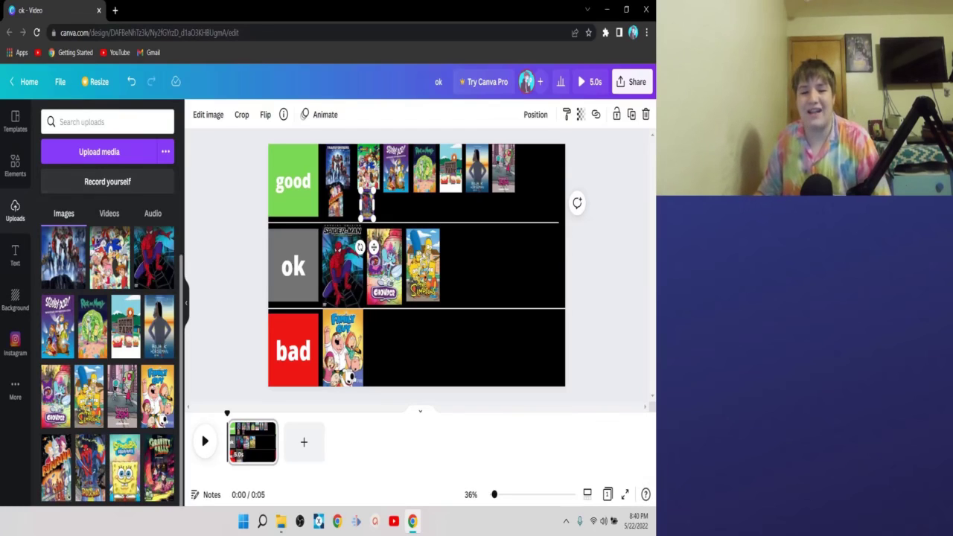
Step: Add the SpongeBob SquarePants poster and shrink it into the ok row after The Simpsons
left_click_drag(125, 467, 481, 313)
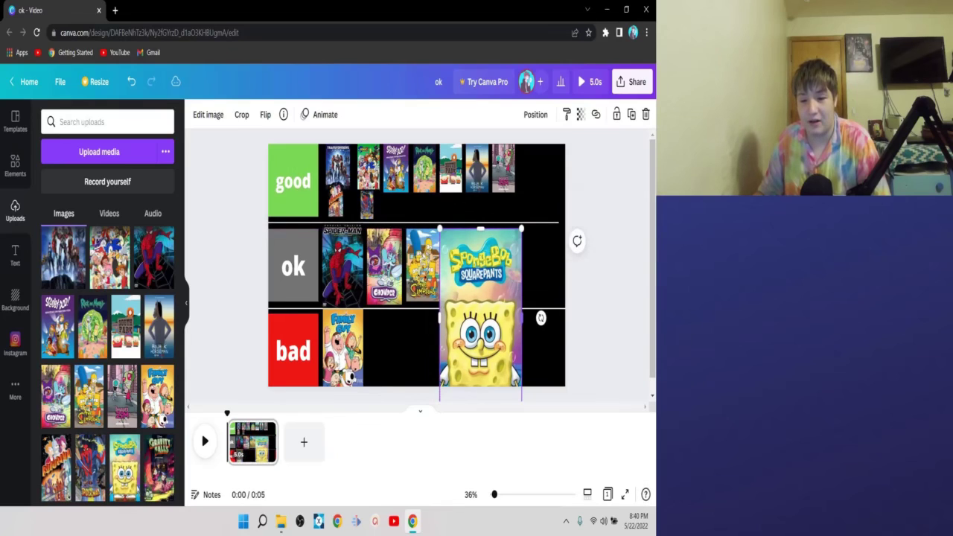
left_click_drag(521, 229, 492, 291)
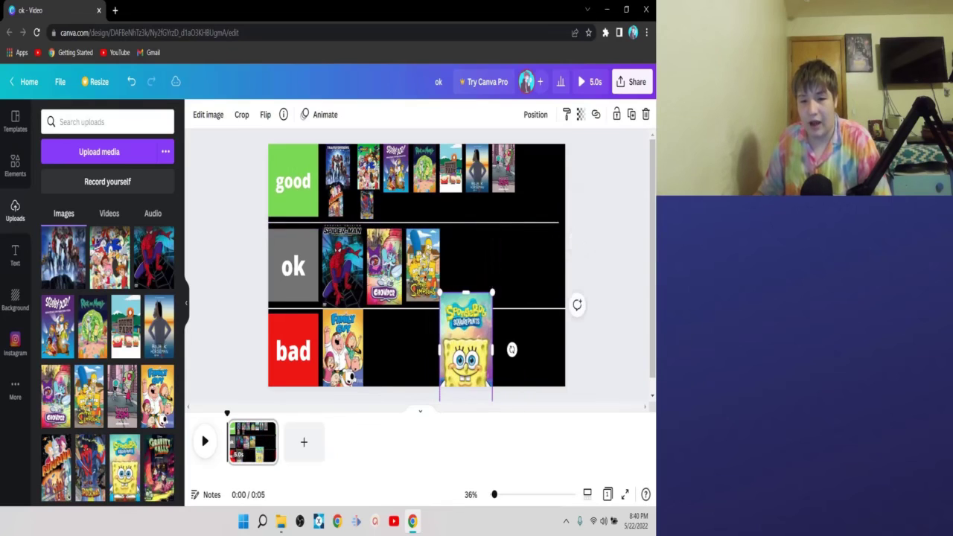
left_click_drag(466, 347, 471, 286)
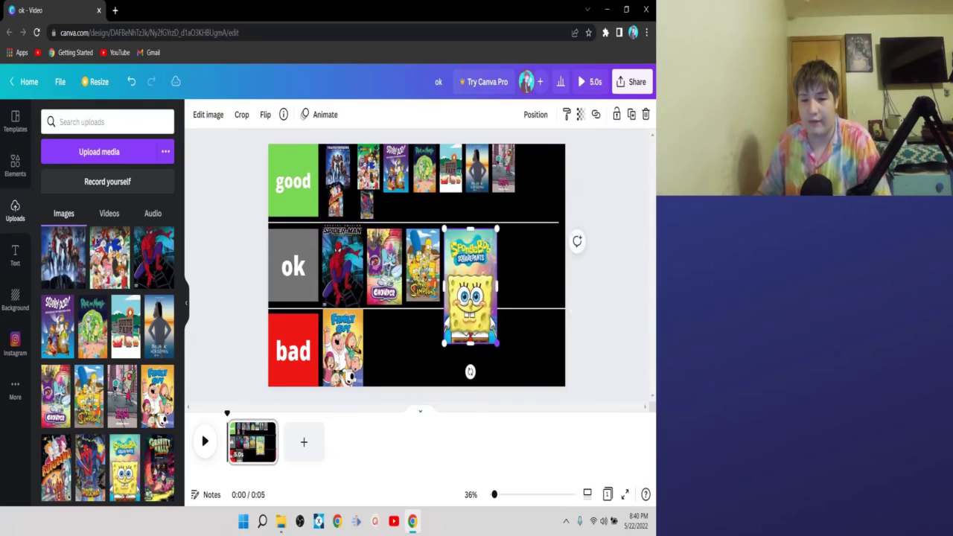
left_click_drag(496, 344, 477, 301)
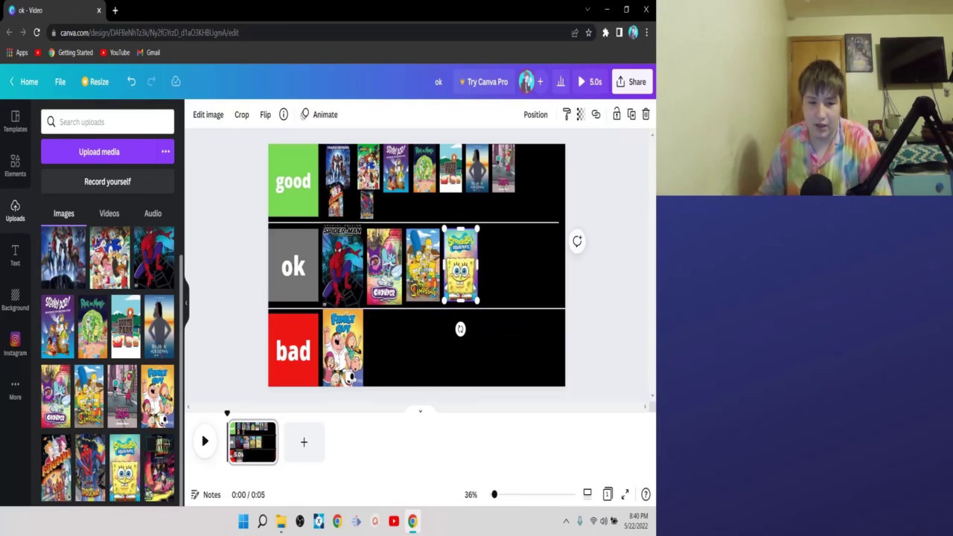
Step: Add the Gravity Falls poster and shrink it into the good row's second line, beneath the Scooby-Doo poster
left_click(158, 469)
left_click_drag(417, 265, 505, 254)
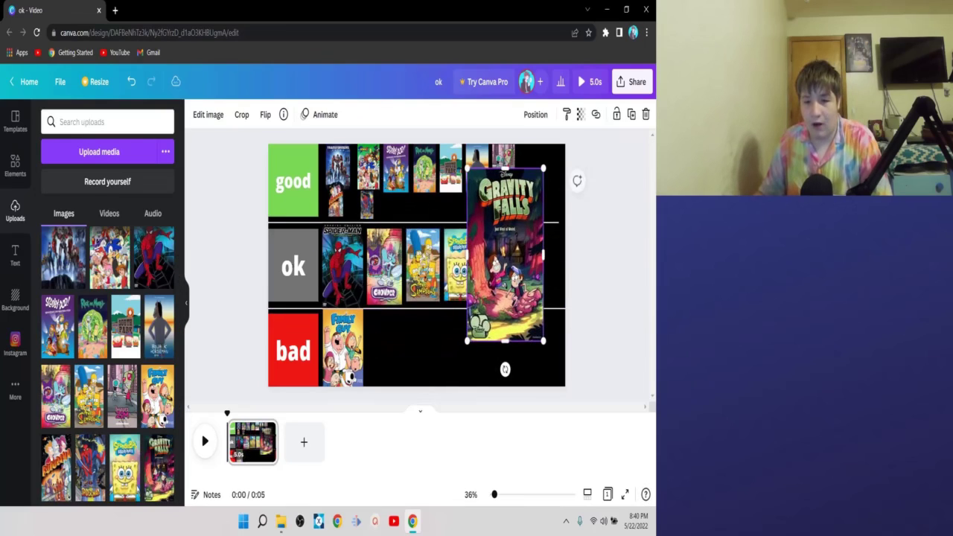
left_click_drag(544, 341, 400, 223)
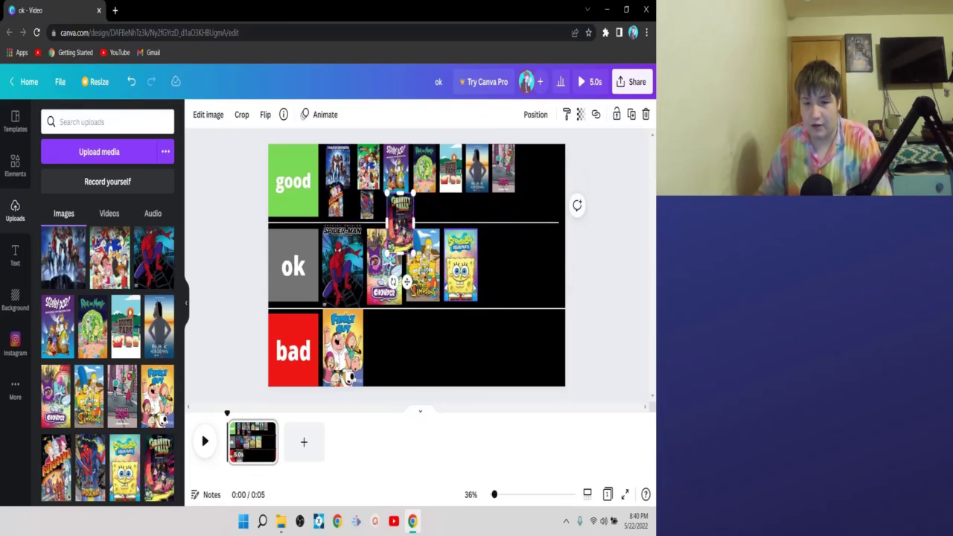
left_click_drag(414, 254, 399, 221)
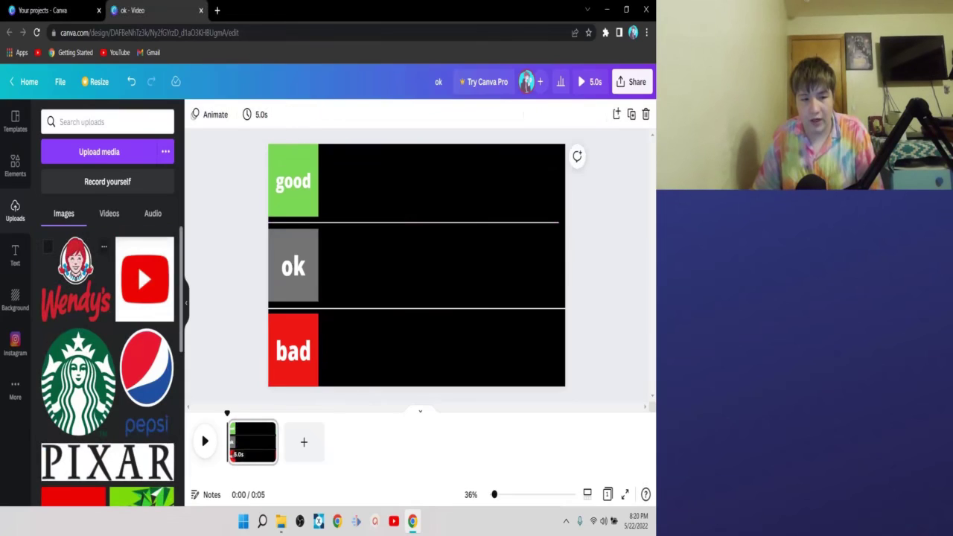
Step: Add the Wendy's logo to the empty tier list and shrink it into the ok row beside the label
left_click(75, 280)
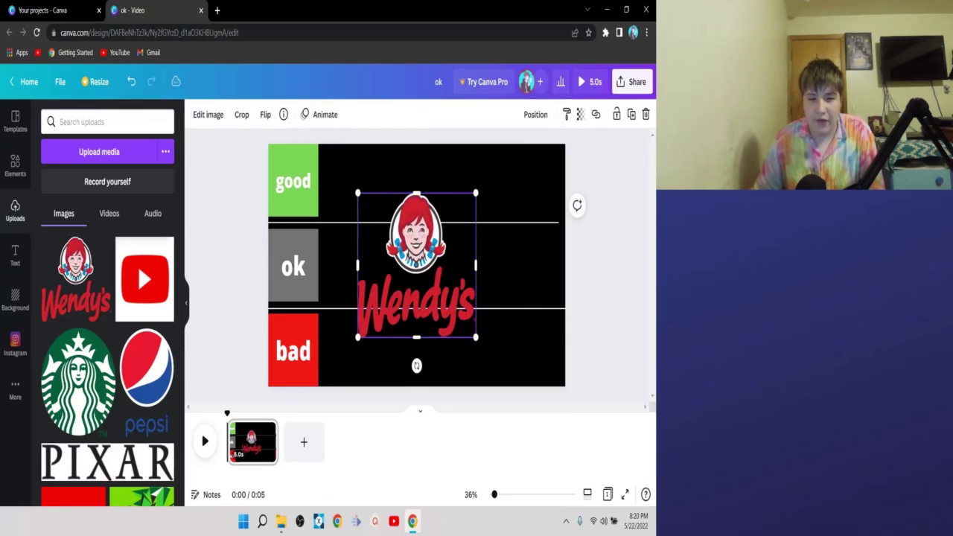
left_click_drag(416, 265, 376, 229)
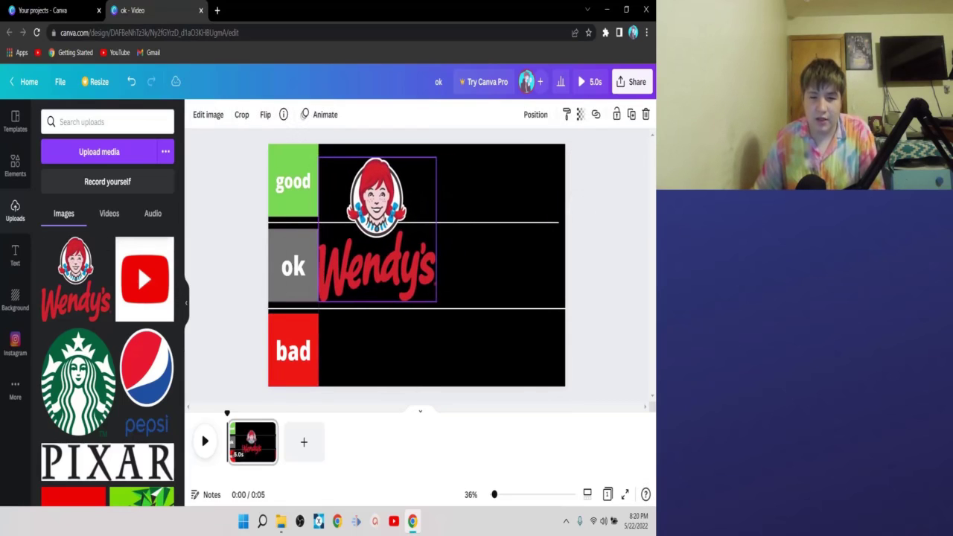
left_click_drag(436, 157, 378, 228)
left_click_drag(347, 265, 358, 265)
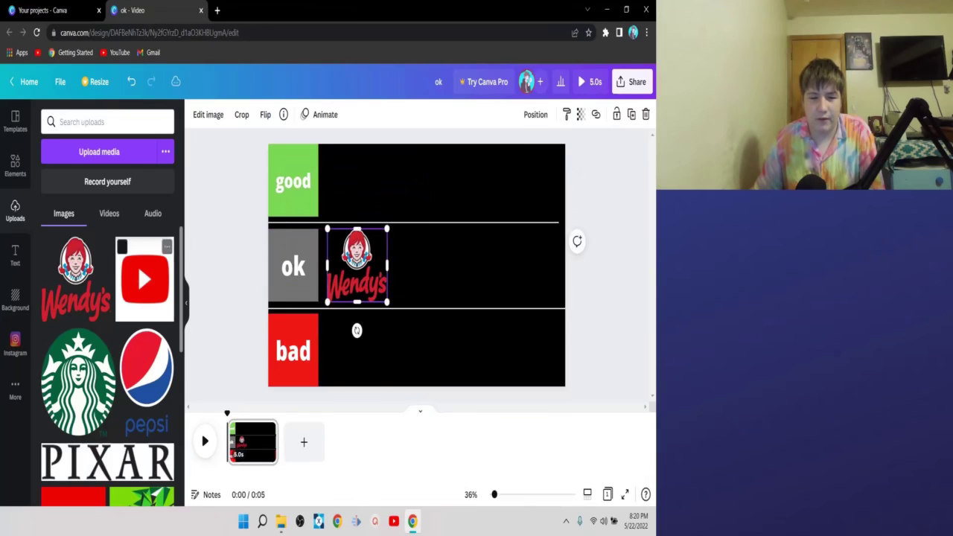
key("Escape")
Step: Add the YouTube logo and shrink it to about 324 by 324 in the first spot of the good row
left_click(138, 265)
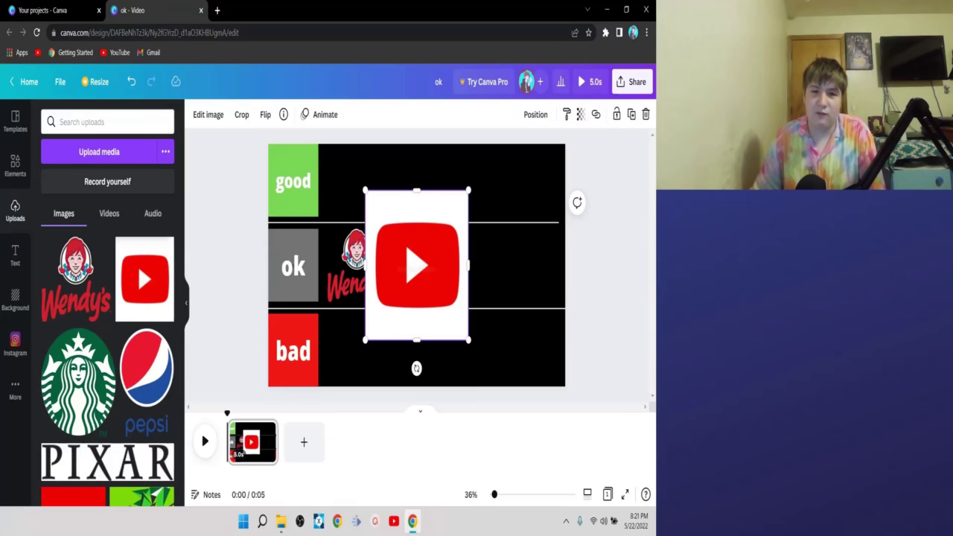
left_click_drag(417, 265, 373, 218)
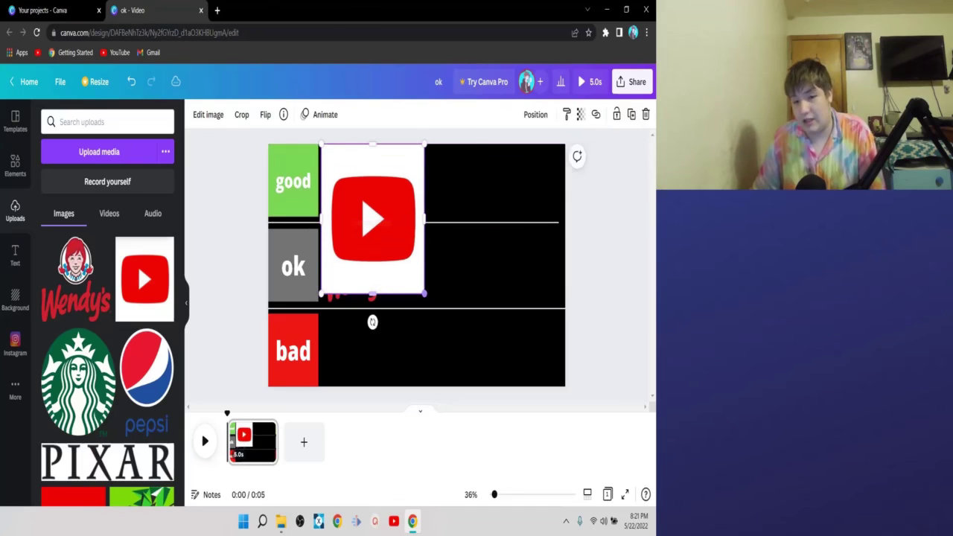
left_click_drag(424, 294, 371, 216)
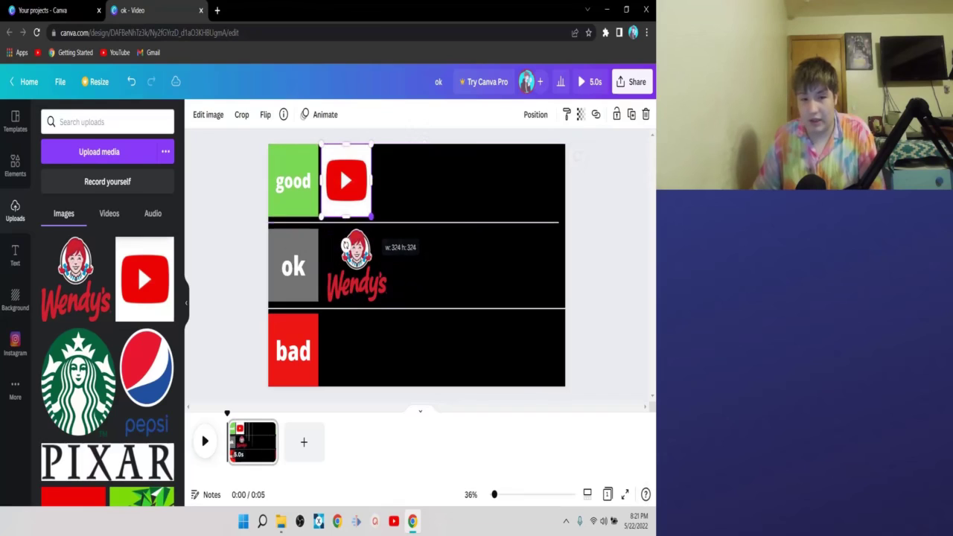
Step: Add the Starbucks logo, scale it to about 320 by 324, and place it first in the bad row
left_click(79, 380)
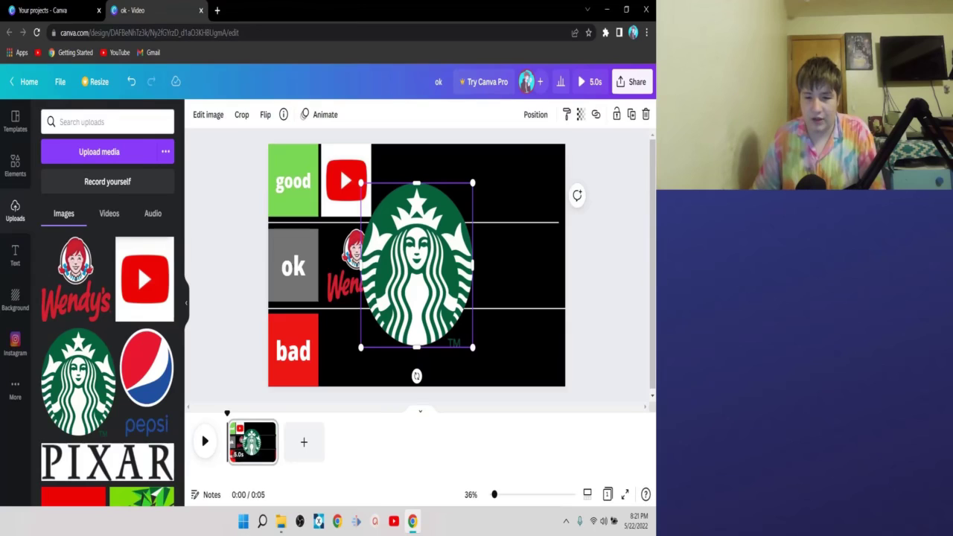
left_click_drag(417, 265, 459, 310)
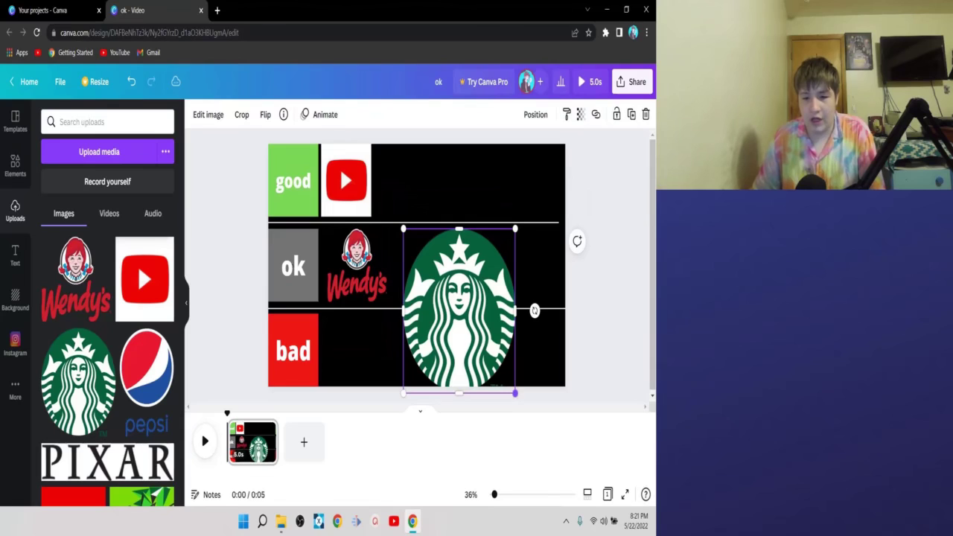
left_click_drag(515, 393, 453, 301)
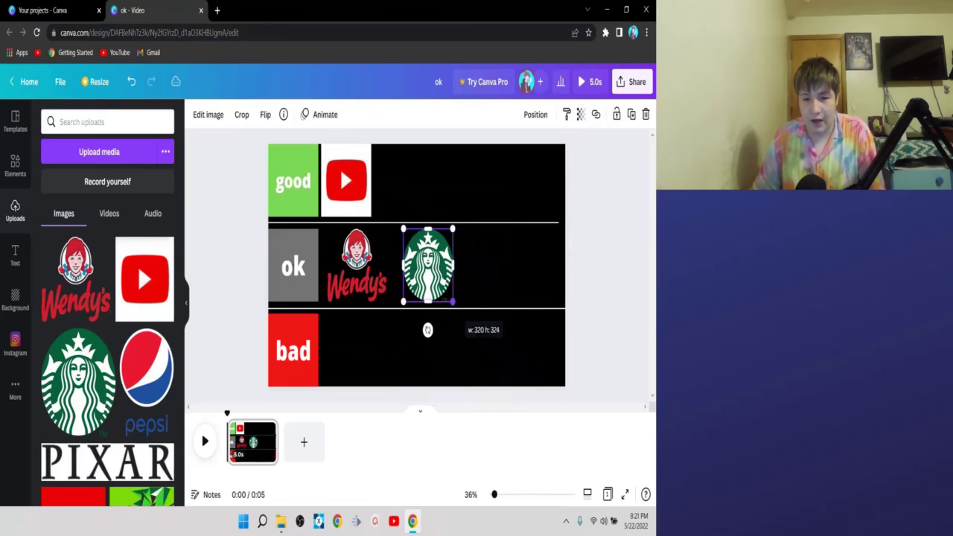
left_click_drag(428, 264, 345, 350)
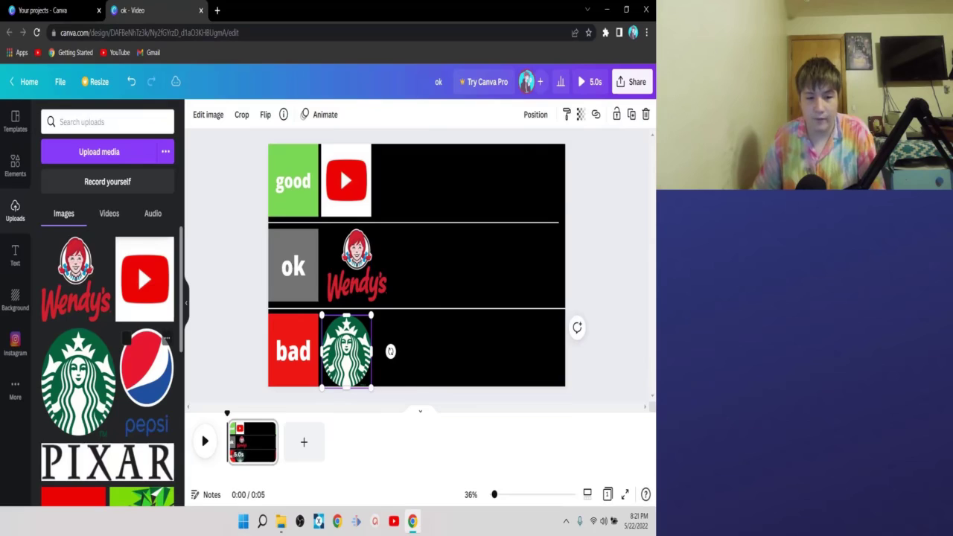
Step: Add the Pepsi logo and shrink it into the bad row beside the Starbucks logo
left_click(146, 372)
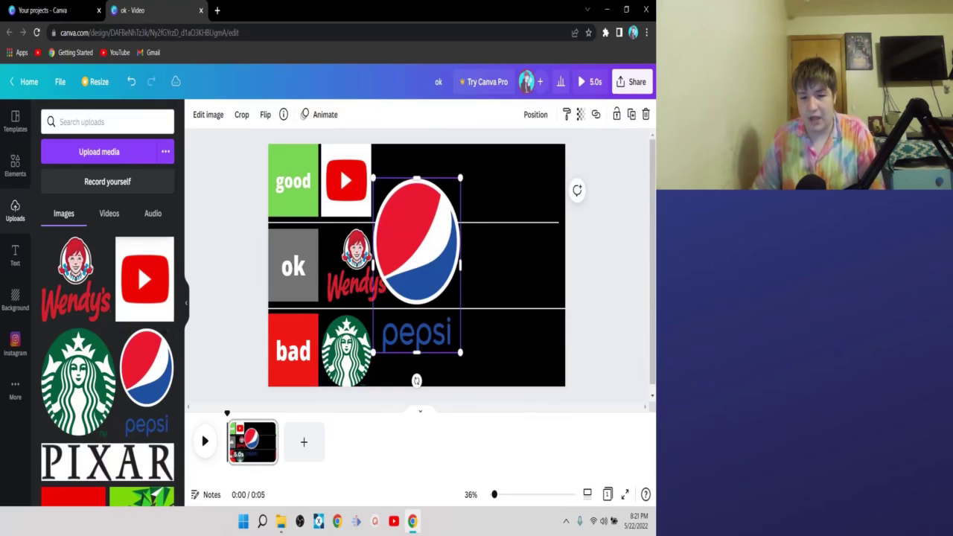
left_click_drag(417, 265, 415, 299)
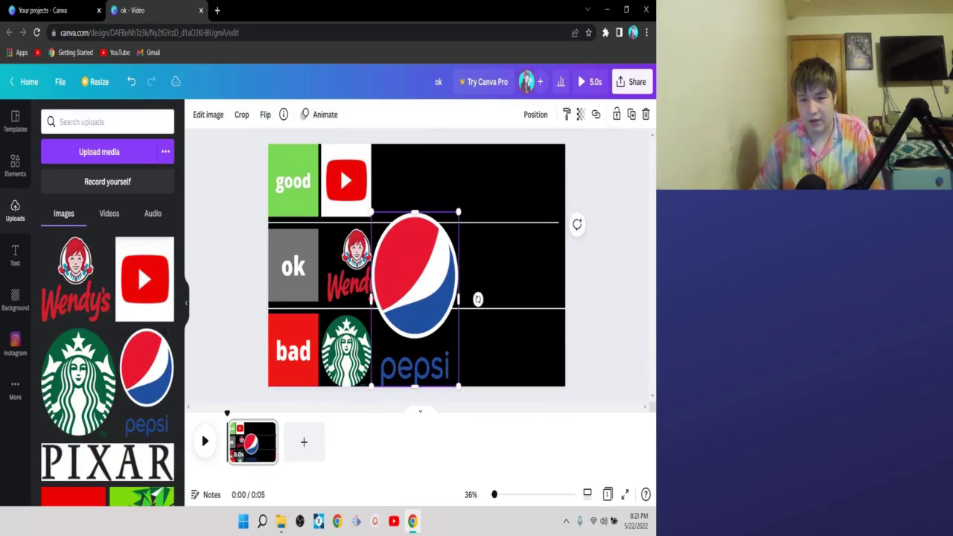
left_click_drag(459, 212, 407, 314)
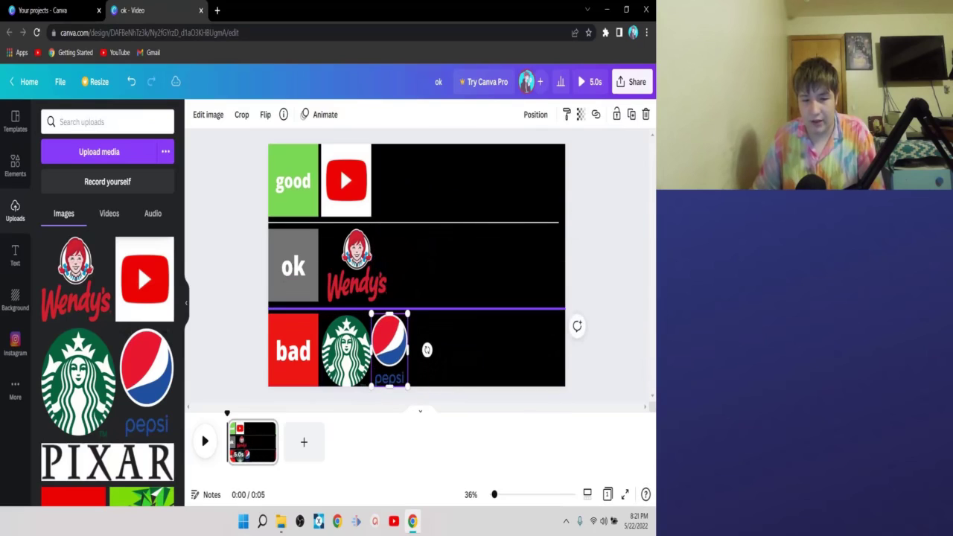
left_click(434, 259)
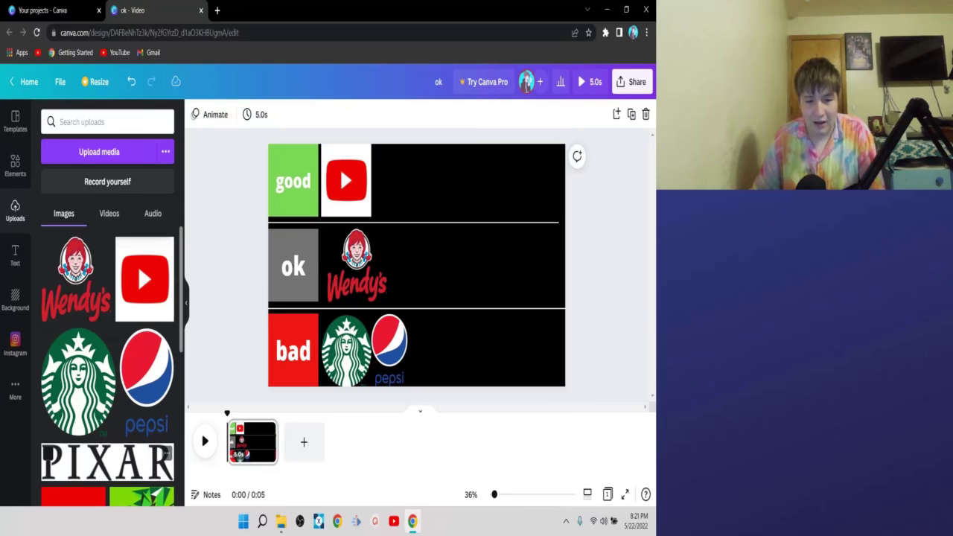
Step: Add the PIXAR logo and shrink it into the upper part of the ok row beside the Wendy's logo
left_click(107, 462)
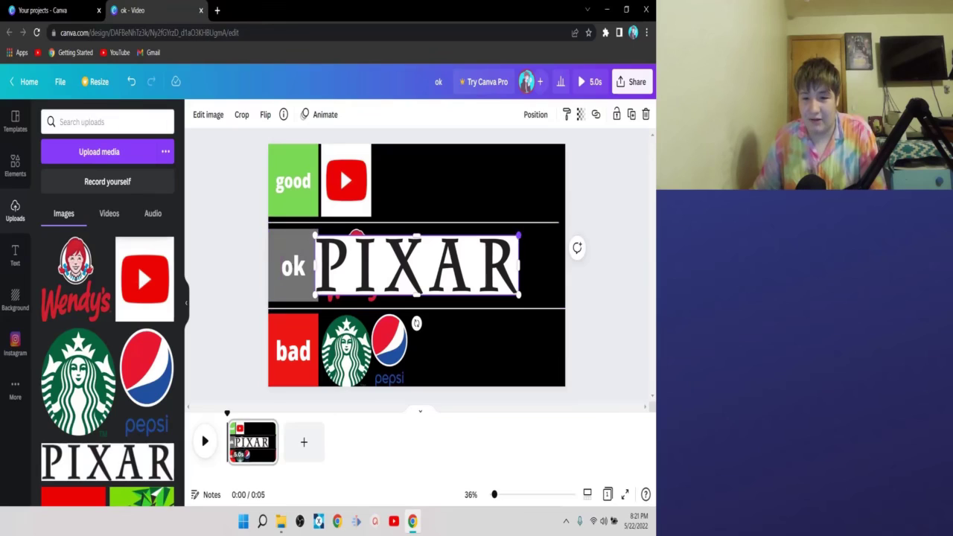
left_click_drag(518, 235, 426, 244)
Step: Add the Coca-Cola logo and scale it to the row height in the bad row beside the Pepsi logo
scroll(78, 313, "down", 1)
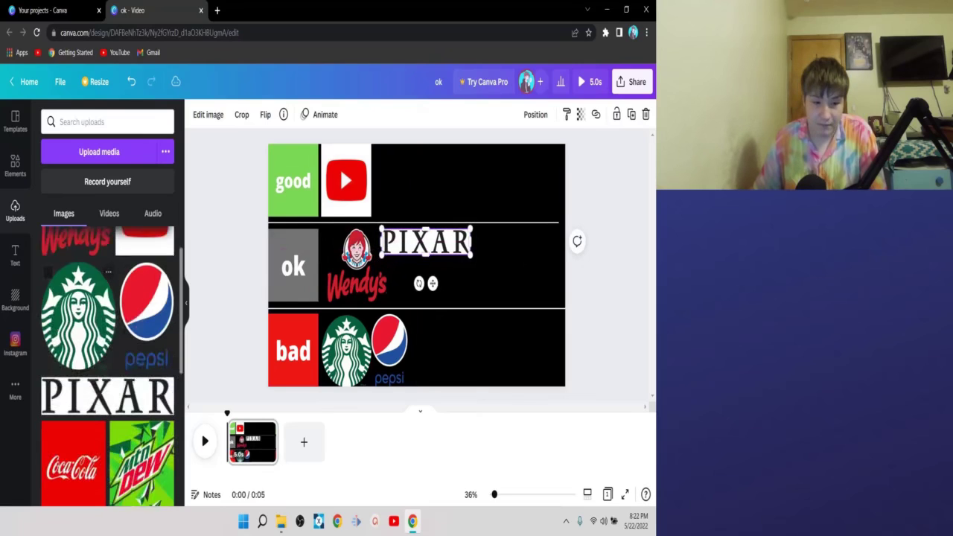
scroll(75, 369, "down", 1)
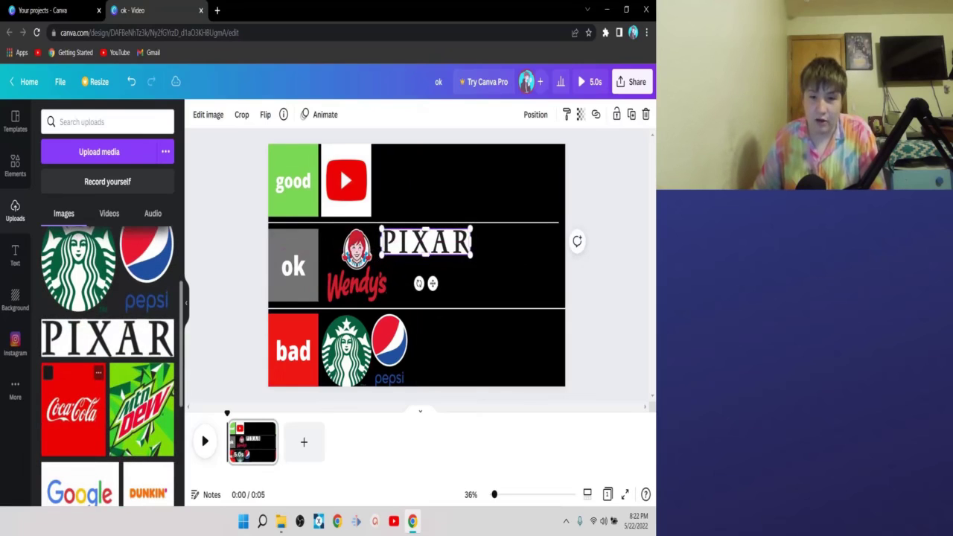
left_click(73, 410)
left_click_drag(416, 265, 479, 306)
left_click_drag(521, 247, 465, 314)
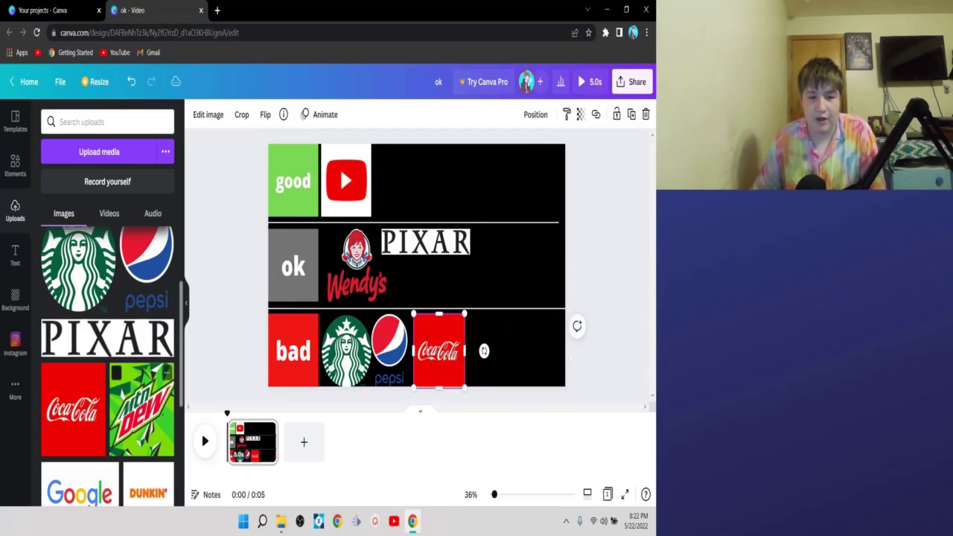
Step: Add the Mtn Dew logo and shrink it into the bad row beside the Coca-Cola logo
left_click(141, 410)
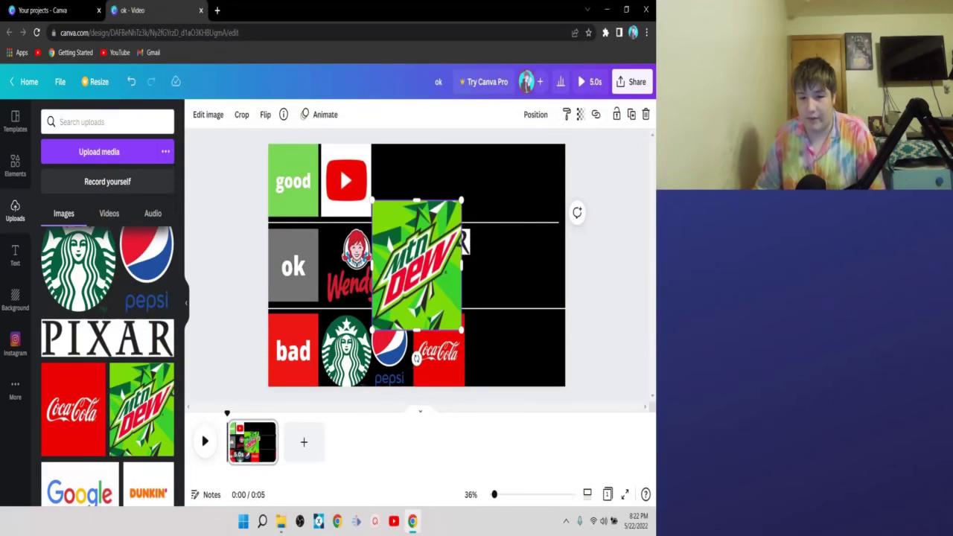
left_click_drag(417, 265, 509, 322)
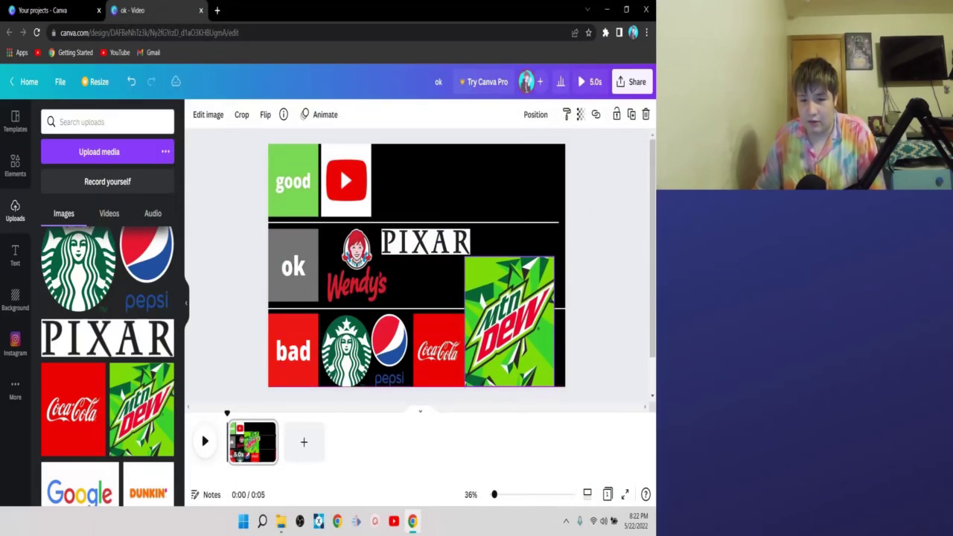
left_click_drag(553, 257, 514, 314)
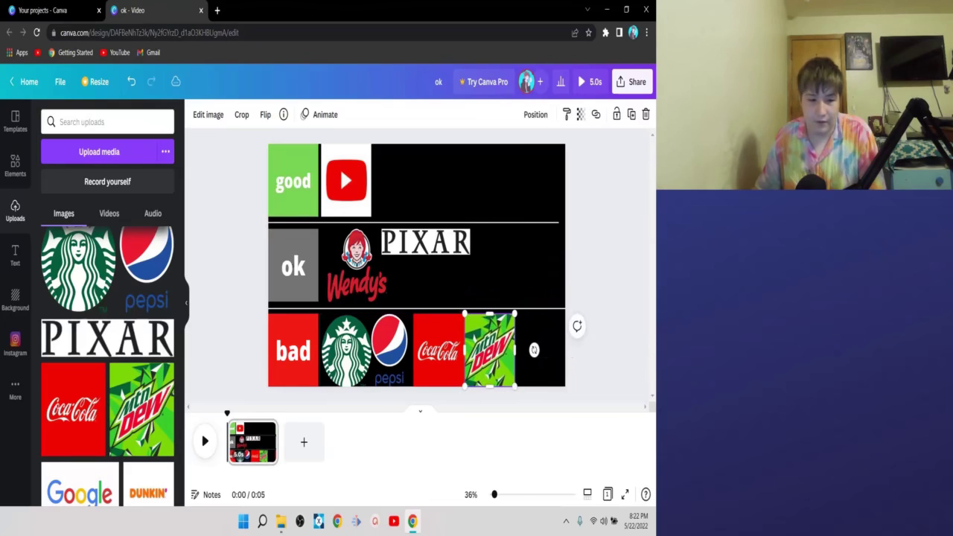
Step: Shrink the Starbucks, Pepsi, Coca-Cola and Mtn Dew logos to about half the row height and line them up side by side in the bad row
scroll(108, 373, "down", 3)
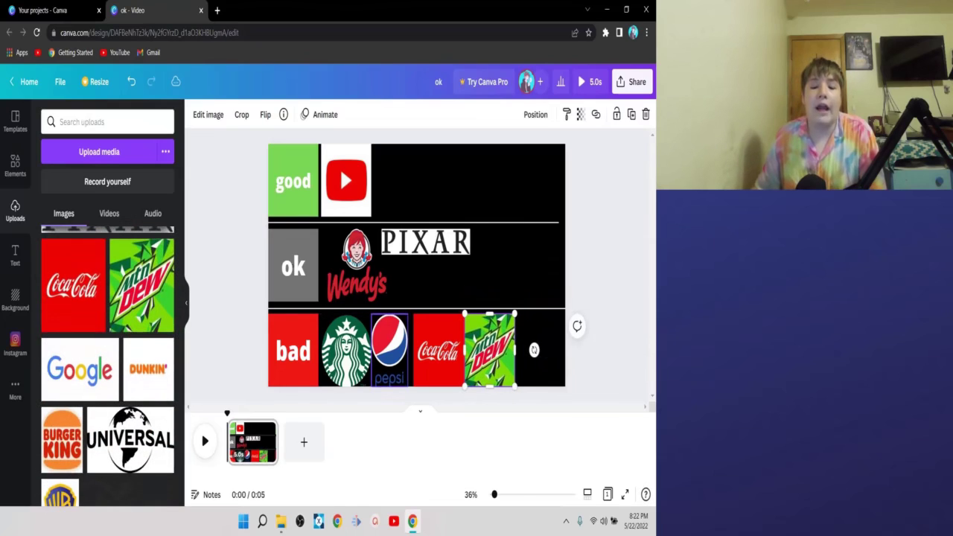
left_click(349, 350)
left_click_drag(371, 388, 365, 350)
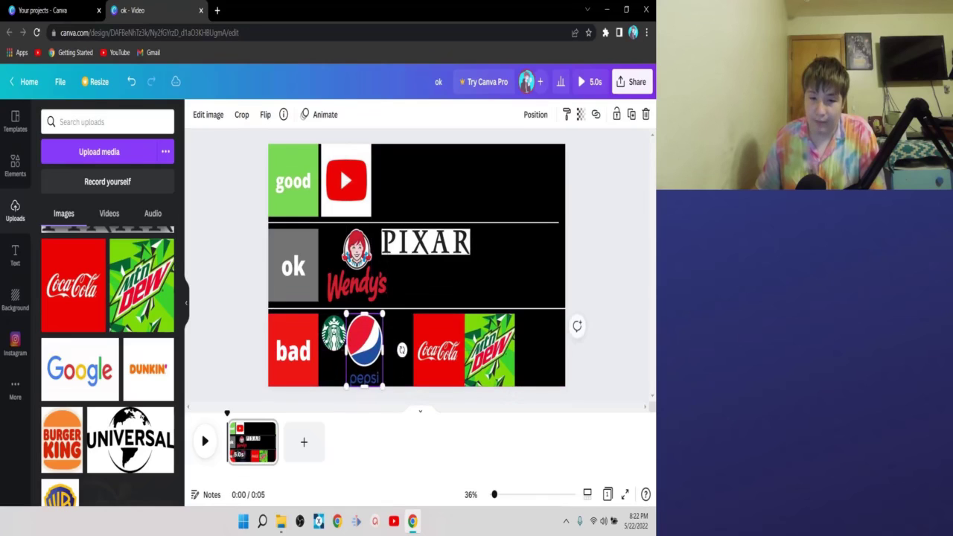
left_click_drag(382, 386, 365, 339)
left_click_drag(439, 350, 393, 350)
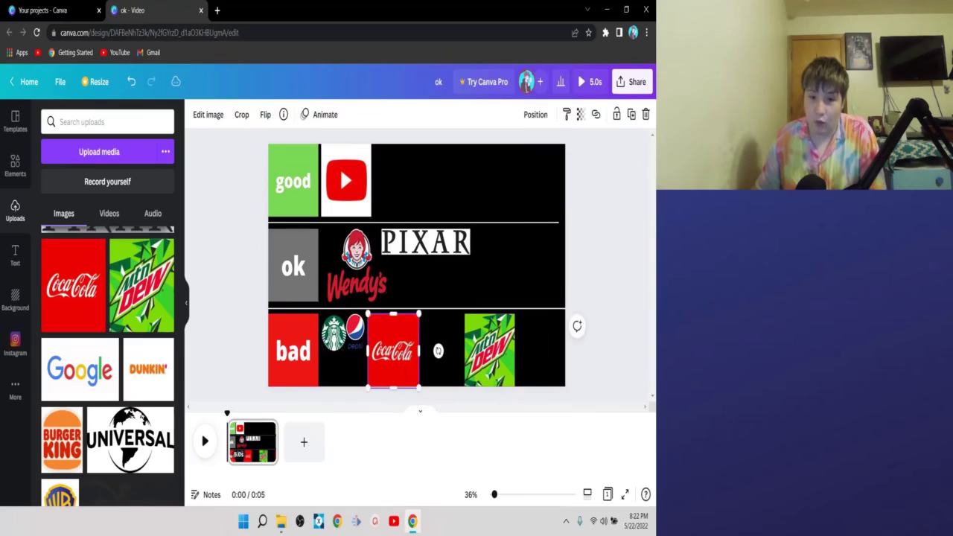
left_click_drag(419, 387, 392, 350)
left_click_drag(490, 350, 422, 350)
left_click_drag(447, 387, 419, 353)
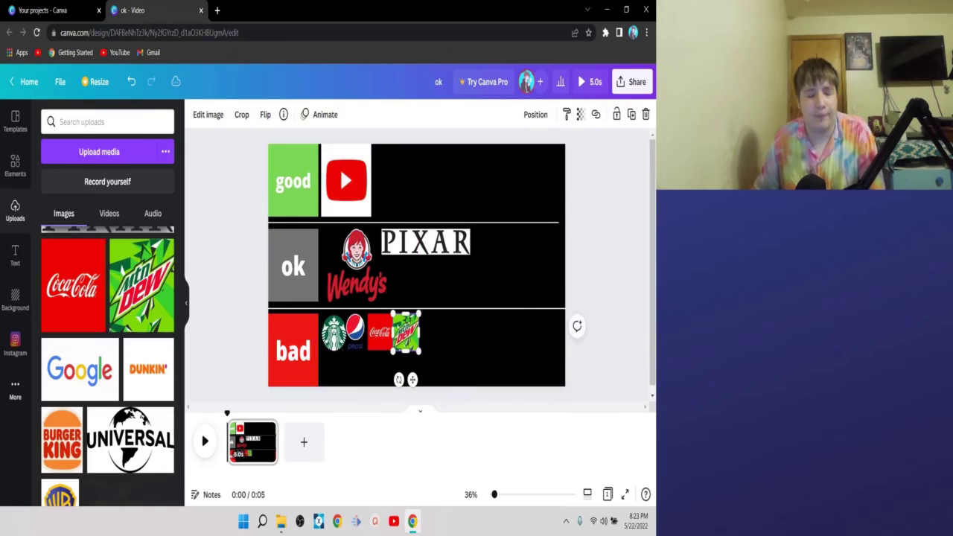
Step: Add the Google and Dunkin' logos, shrinking both to half the row height, after the Mtn Dew logo in the bad row
left_click(52, 351)
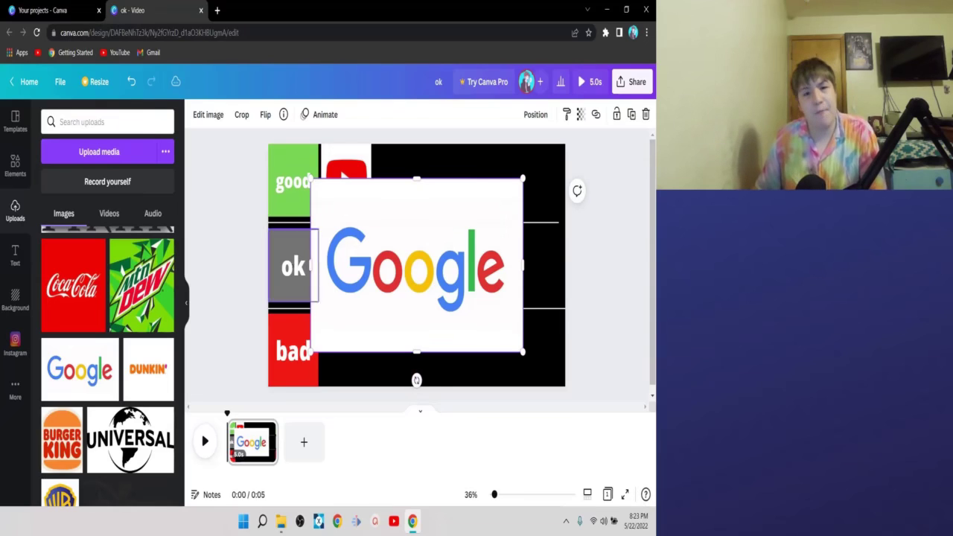
left_click_drag(523, 178, 466, 354)
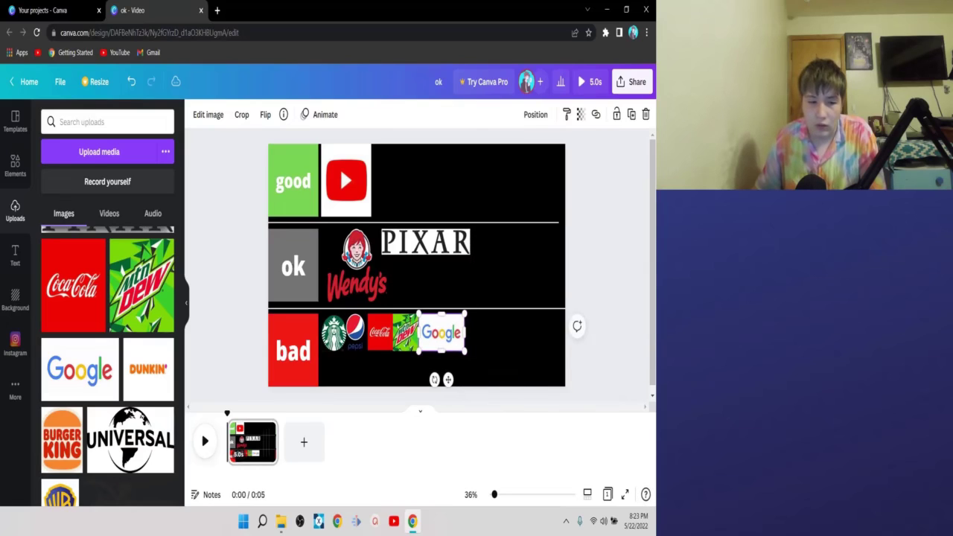
left_click(148, 369)
left_click_drag(417, 266, 489, 289)
left_click_drag(544, 378, 487, 304)
left_click_drag(461, 273, 490, 344)
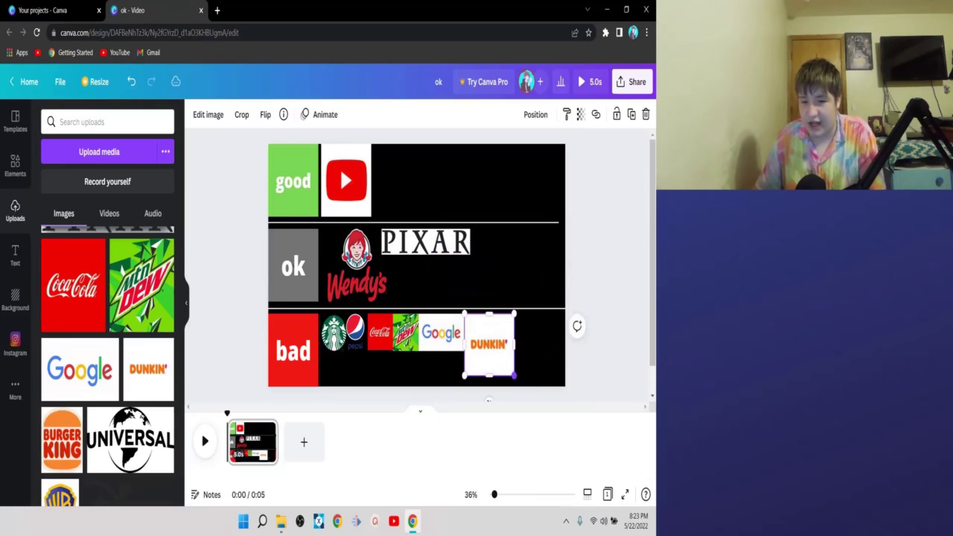
left_click_drag(514, 375, 510, 373)
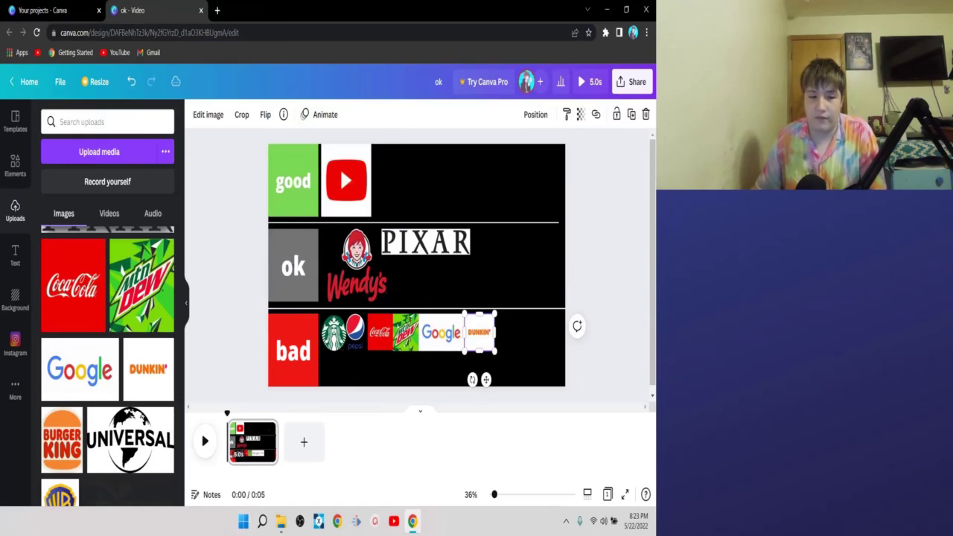
Step: Add the Burger King logo and scale it to the row height in the good row beside the YouTube logo
left_click(62, 439)
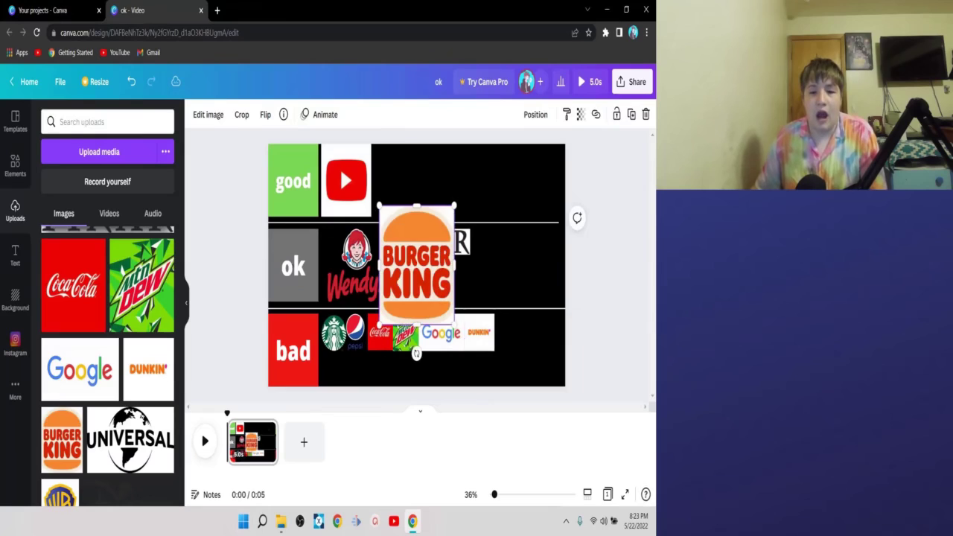
left_click_drag(417, 264, 408, 203)
left_click_drag(445, 262, 418, 219)
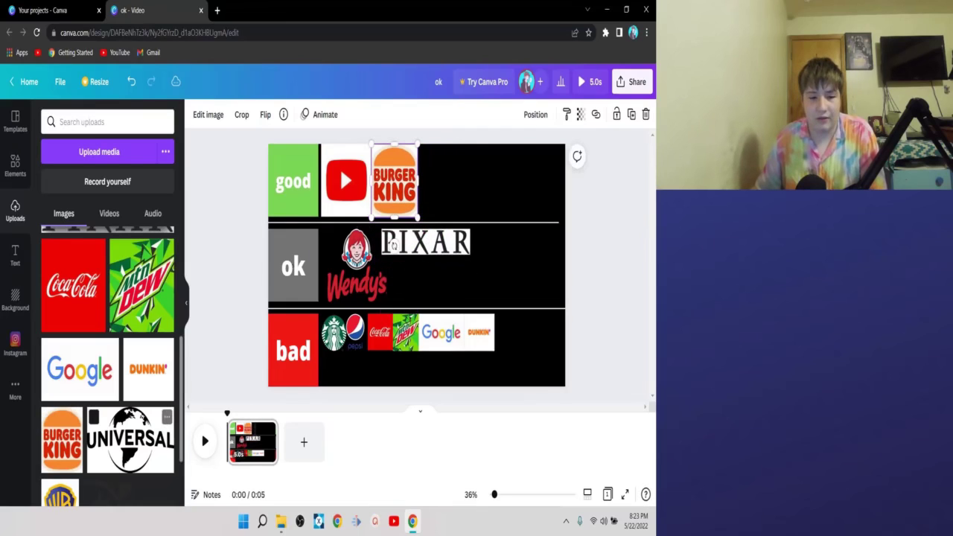
Step: Add the Universal logo and shrink it into the ok row directly below the PIXAR logo
scroll(108, 365, "down", 1)
left_click(131, 377)
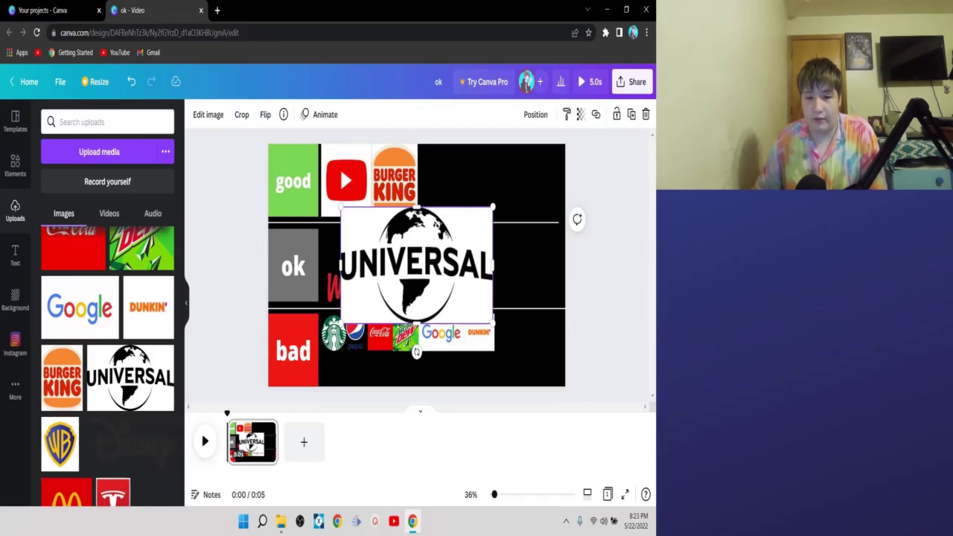
left_click_drag(417, 266, 498, 299)
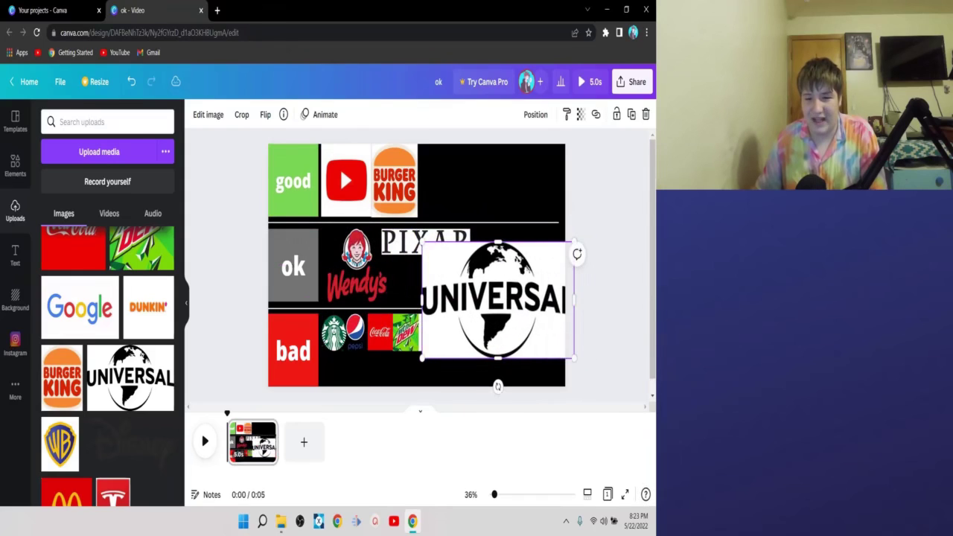
left_click_drag(573, 242, 496, 303)
left_click_drag(458, 331, 428, 283)
left_click_drag(465, 310, 455, 303)
Step: Add the Warner Bros. logo and shrink it into the ok row beside the Universal logo
left_click(60, 443)
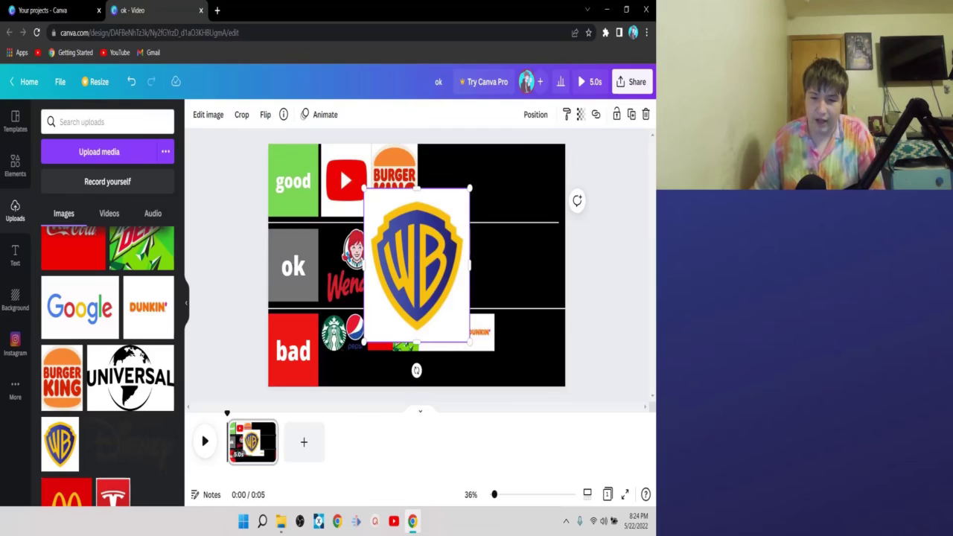
left_click_drag(417, 265, 488, 281)
left_click_drag(541, 203, 500, 266)
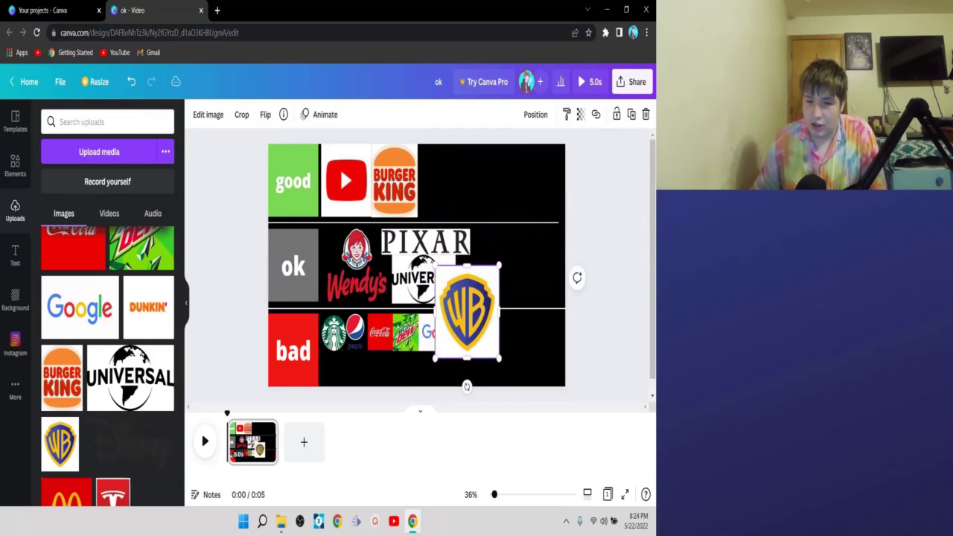
left_click_drag(468, 308, 502, 266)
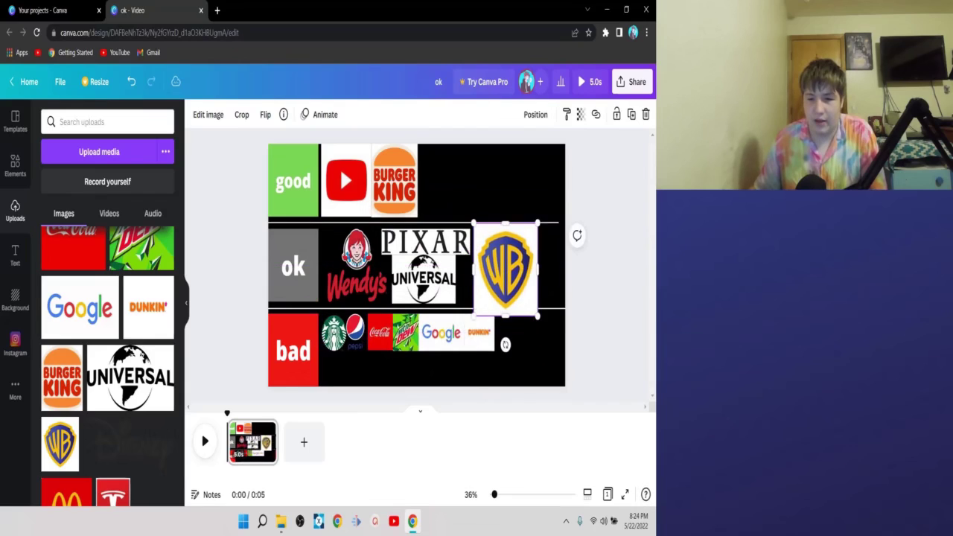
left_click_drag(534, 221, 516, 254)
left_click_drag(494, 285, 472, 279)
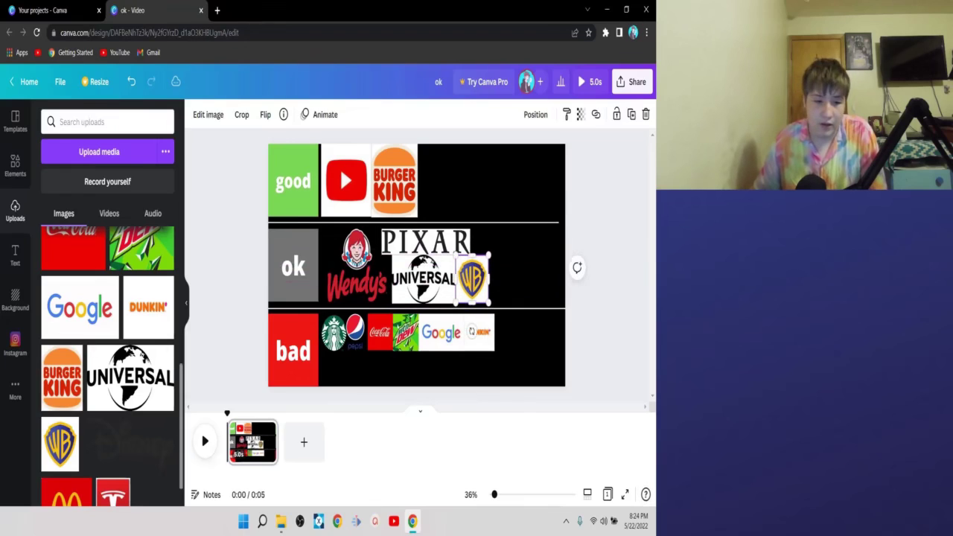
Step: Add the Disney logo and shrink it into the ok row beside the PIXAR logo
left_click(126, 445)
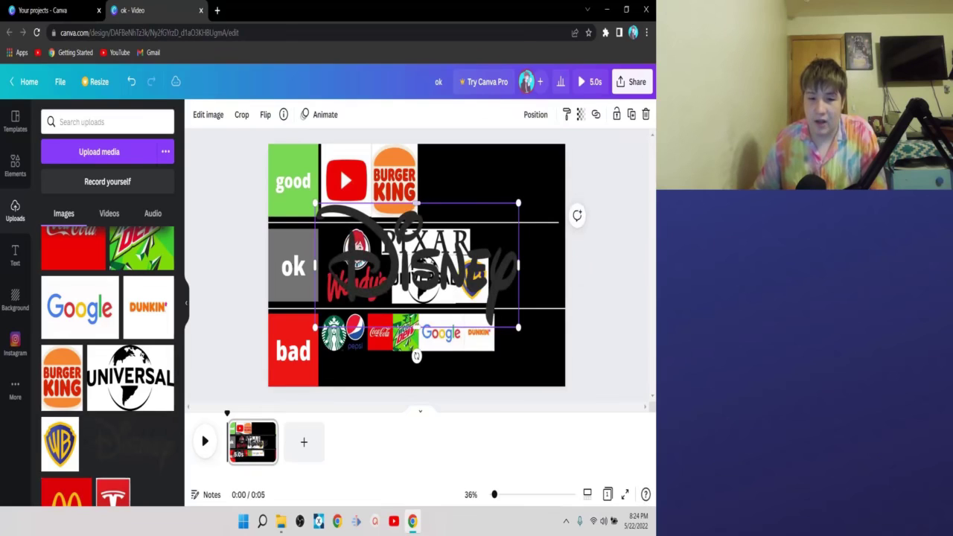
left_click_drag(518, 203, 522, 260)
Step: Add the McDonald's logo and shrink it into the bad row beside the Dunkin' logo
scroll(108, 373, "down", 1)
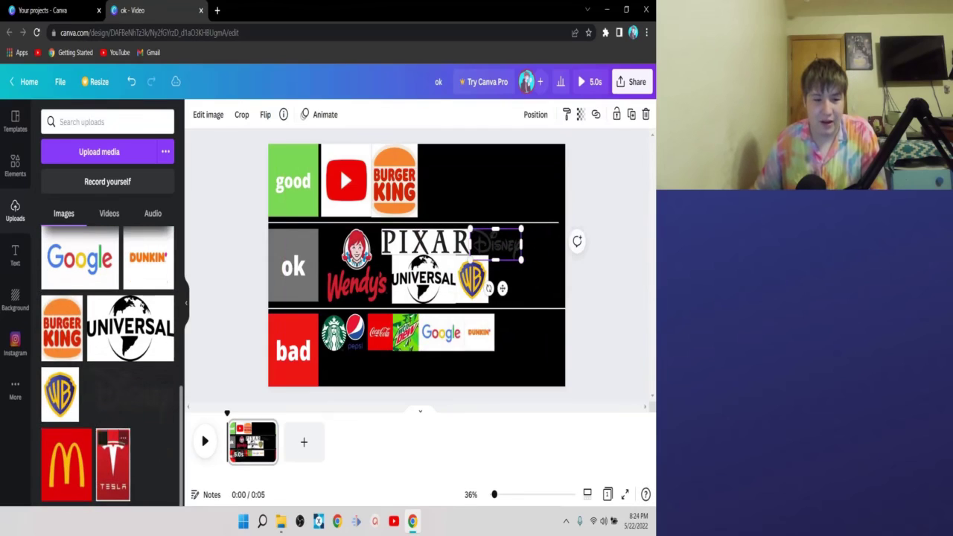
left_click_drag(67, 465, 512, 322)
left_click_drag(556, 257, 522, 352)
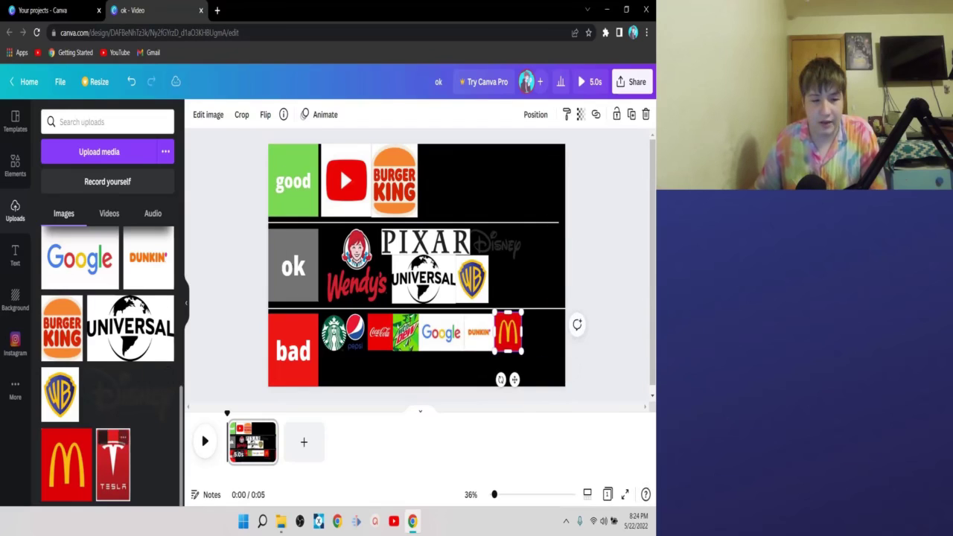
Step: Add the Tesla logo and scale it to the row height in the good row beside the Burger King logo
scroll(113, 454, "up", 1)
scroll(113, 454, "down", 1)
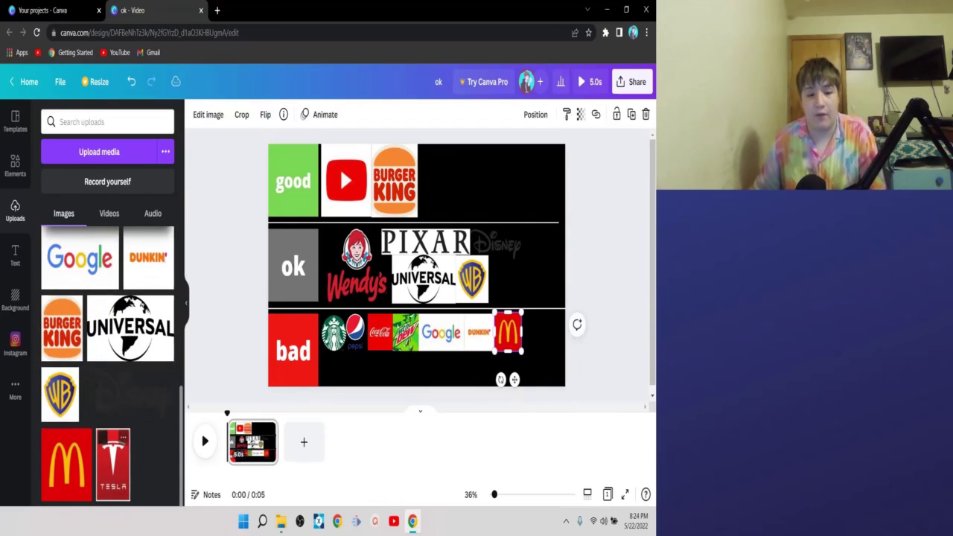
left_click(112, 464)
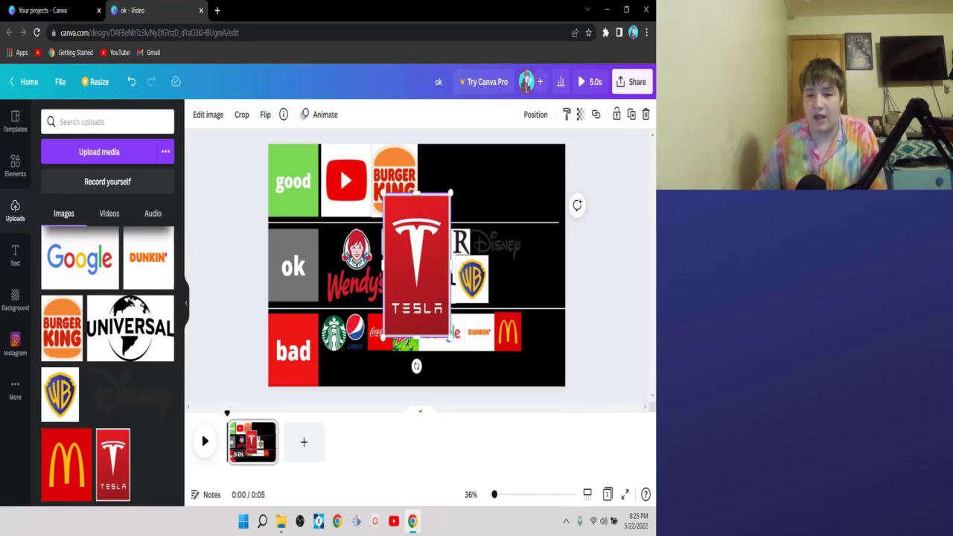
left_click_drag(417, 264, 451, 215)
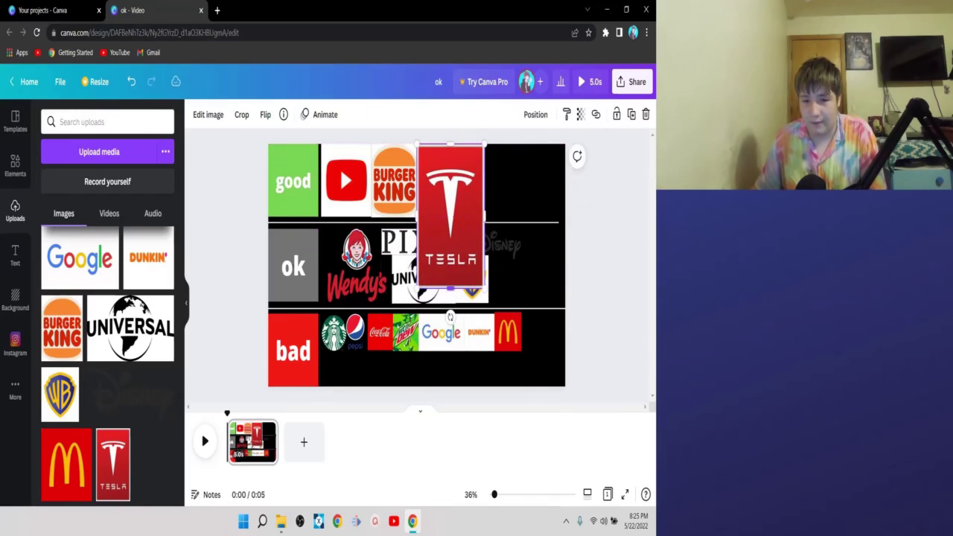
left_click_drag(486, 288, 454, 222)
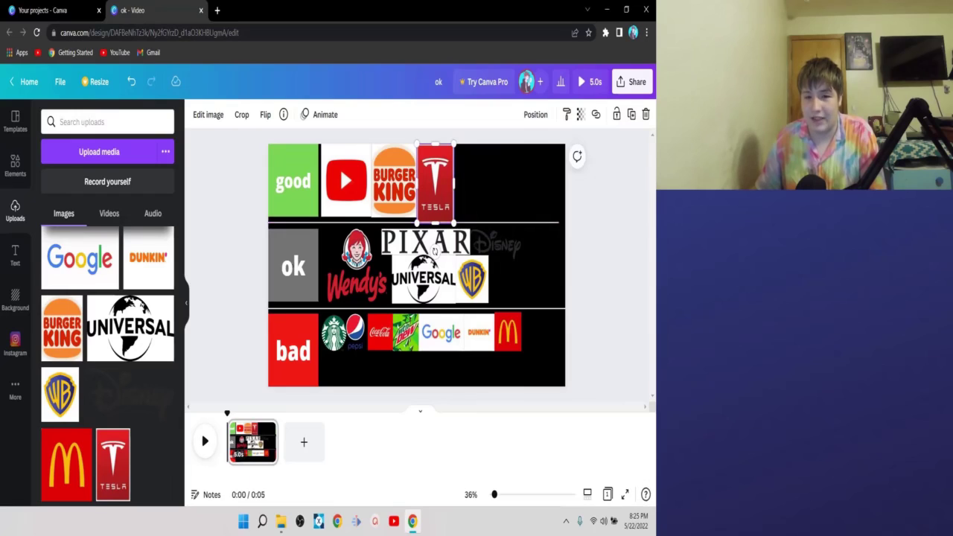
left_click_drag(454, 222, 517, 358)
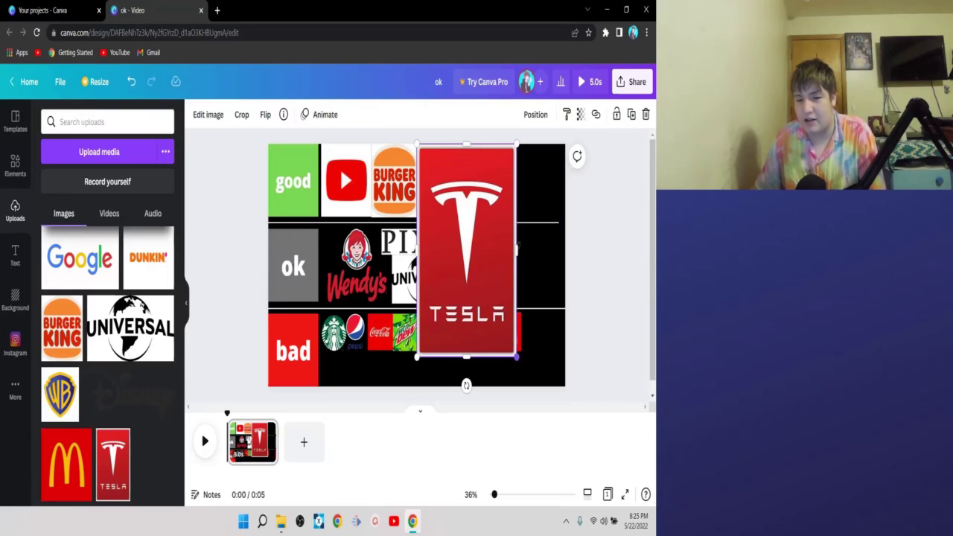
left_click_drag(517, 357, 451, 216)
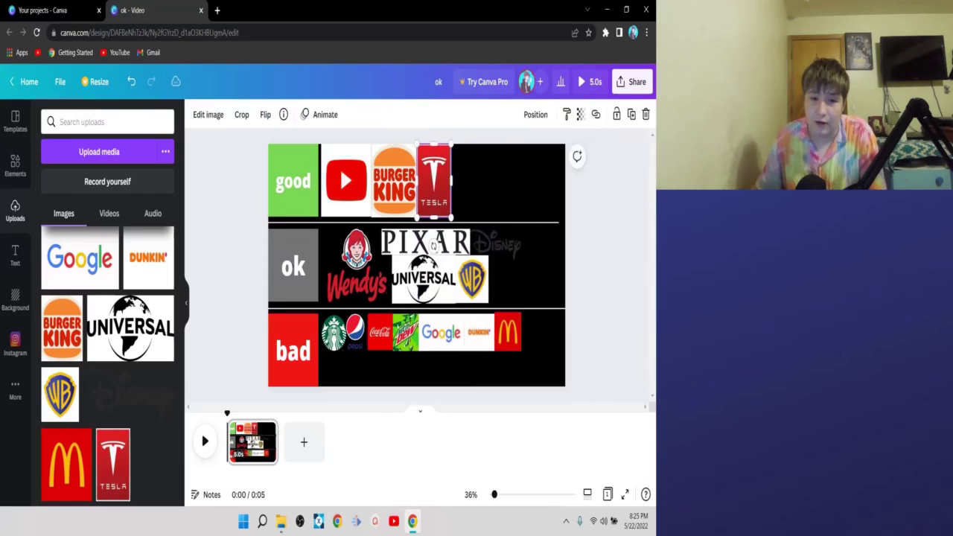
left_click(491, 194)
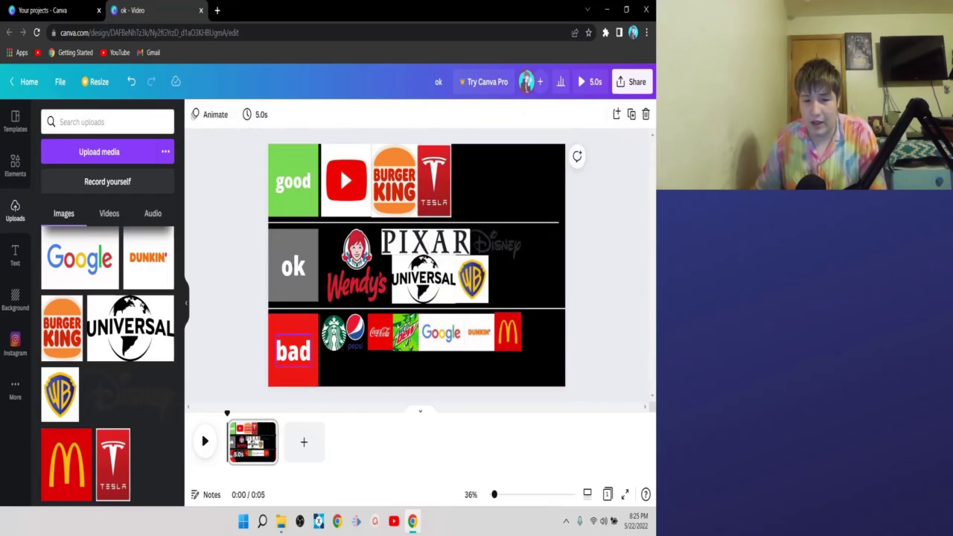